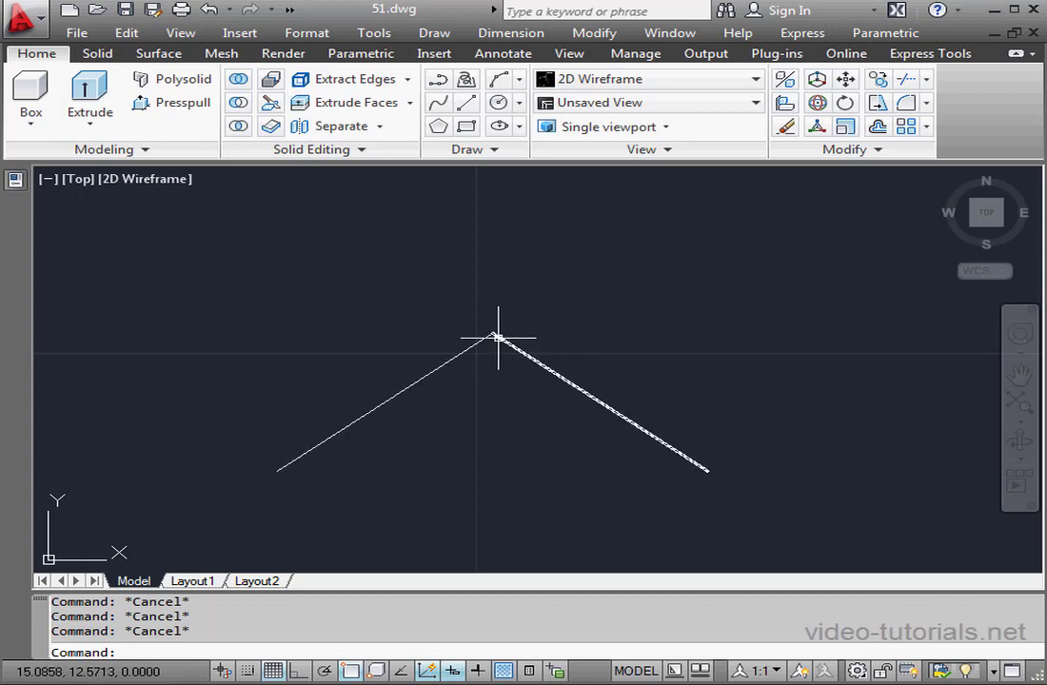
- Fillet the corner where the two sloped lines meet with a radius of 0.5
left_click(926, 102)
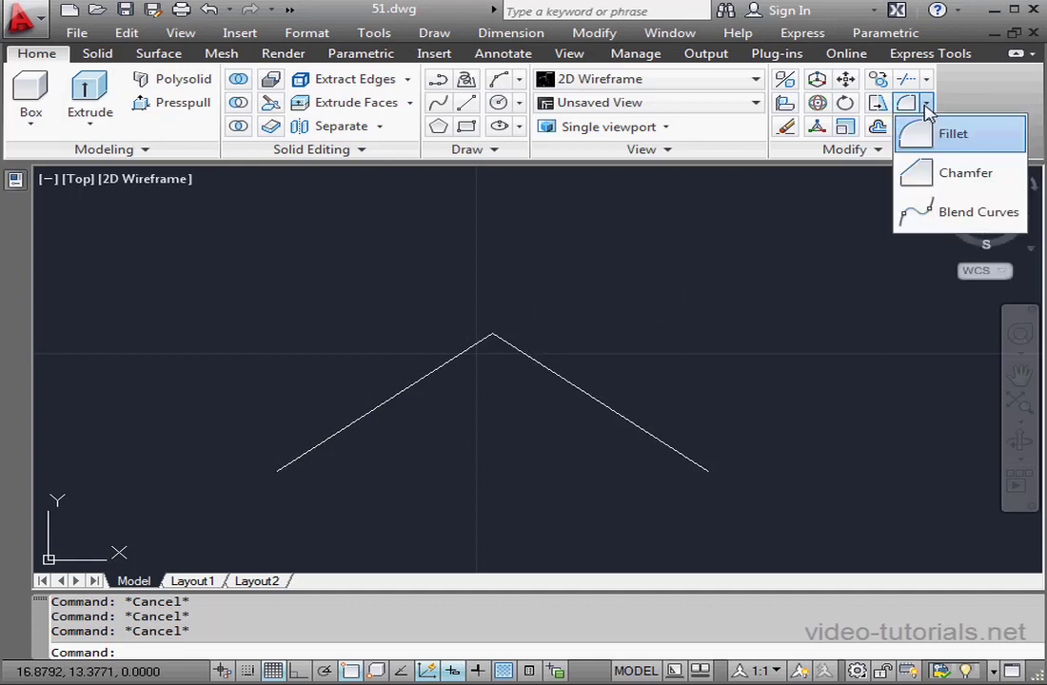
left_click(932, 141)
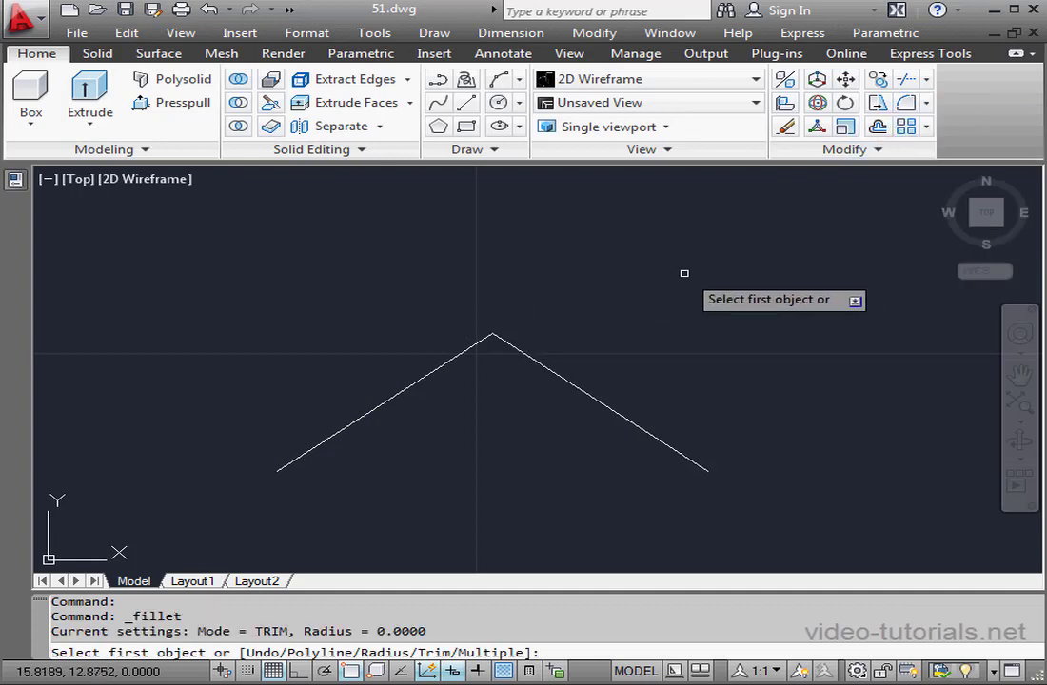
right_click(674, 284)
left_click(742, 389)
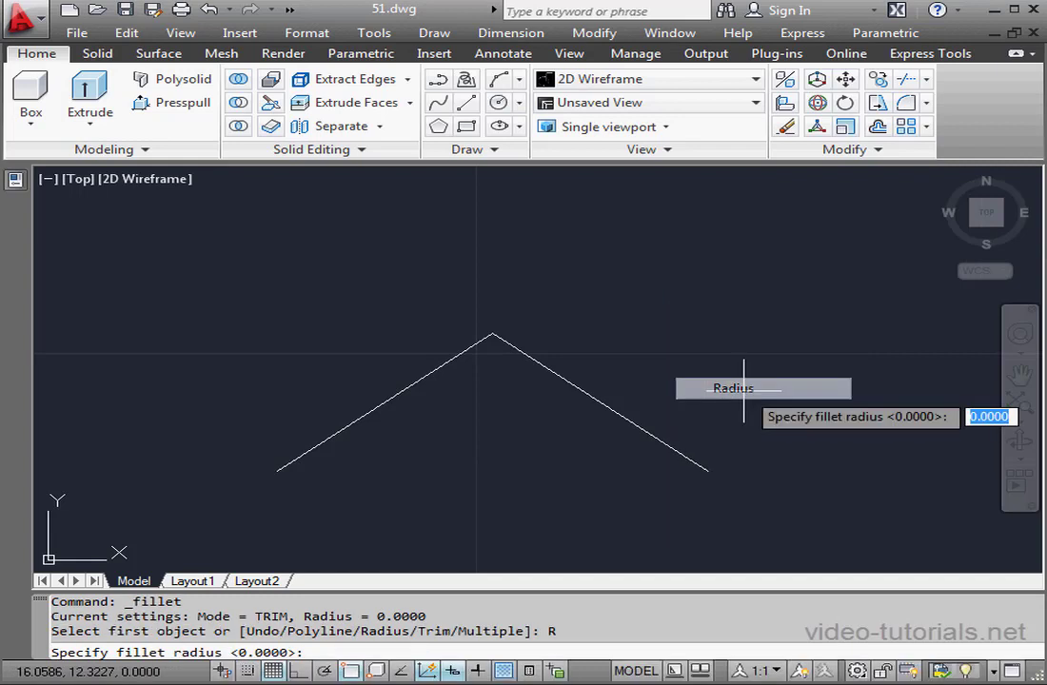
type(".5")
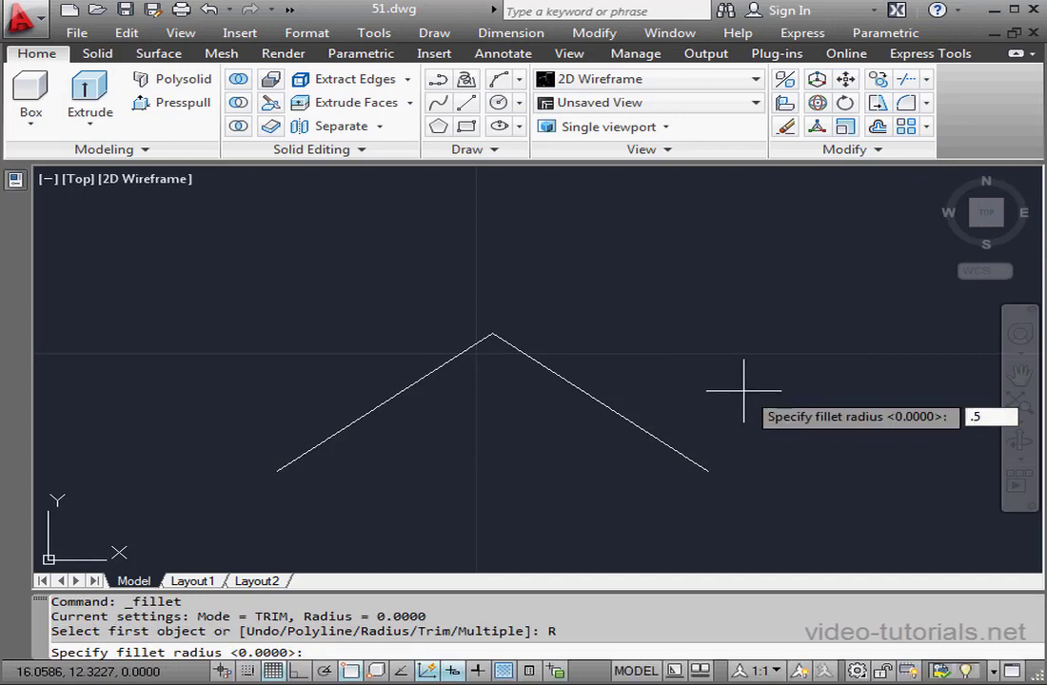
key("Return")
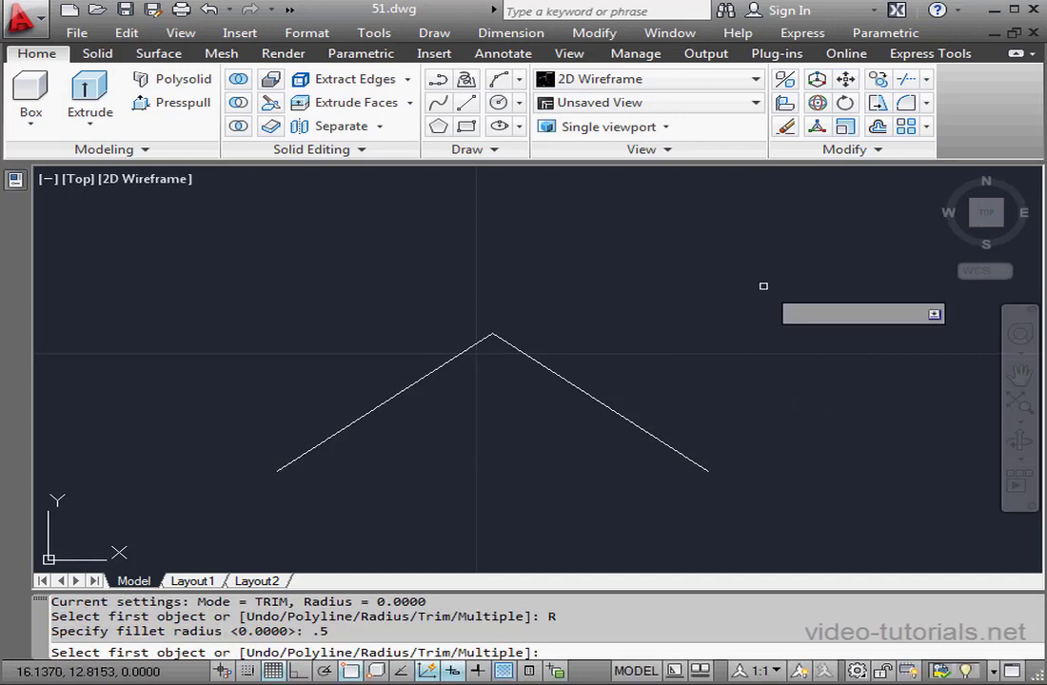
left_click(476, 346)
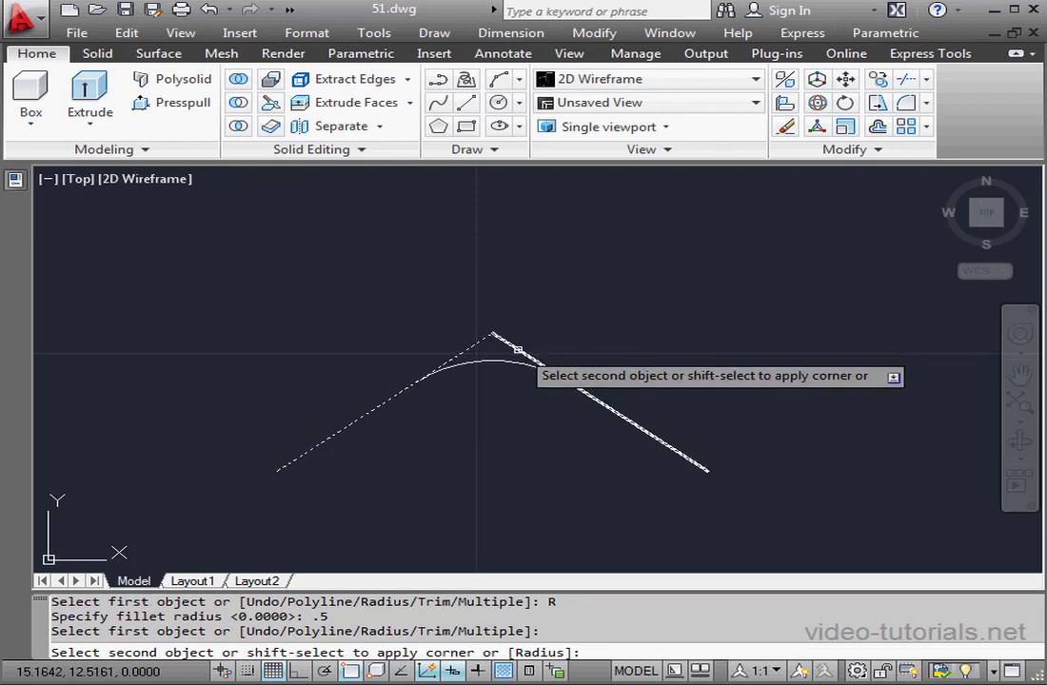
left_click(502, 337)
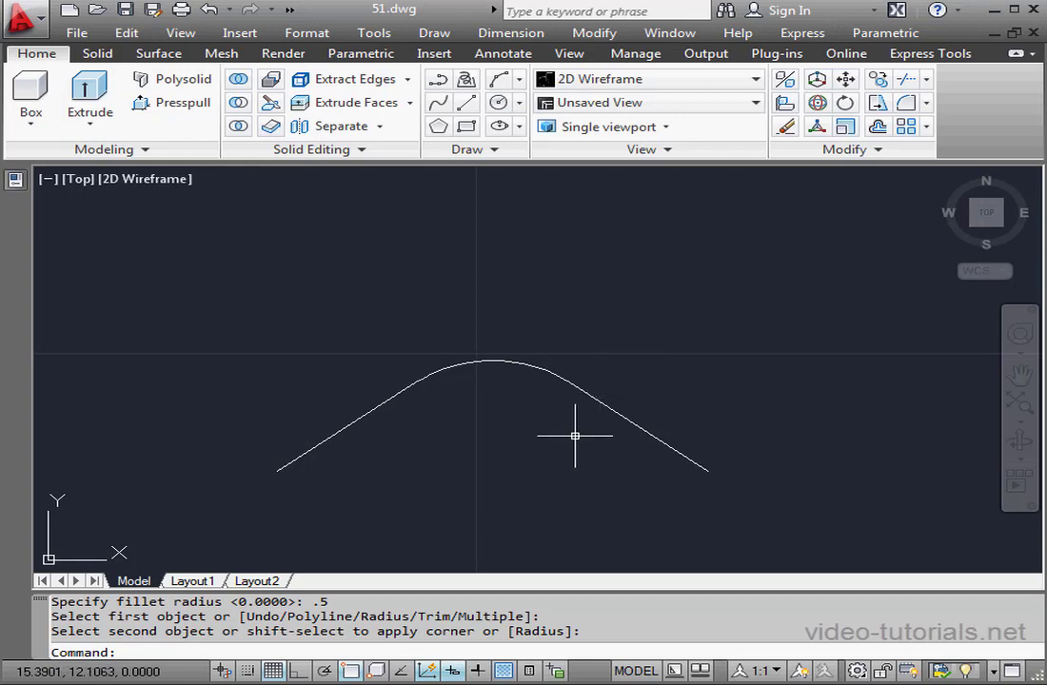
- Copy the fillet arc and the right-hand sloped line to the empty area below and right of the original profile
middle_click_drag(559, 482, 556, 332)
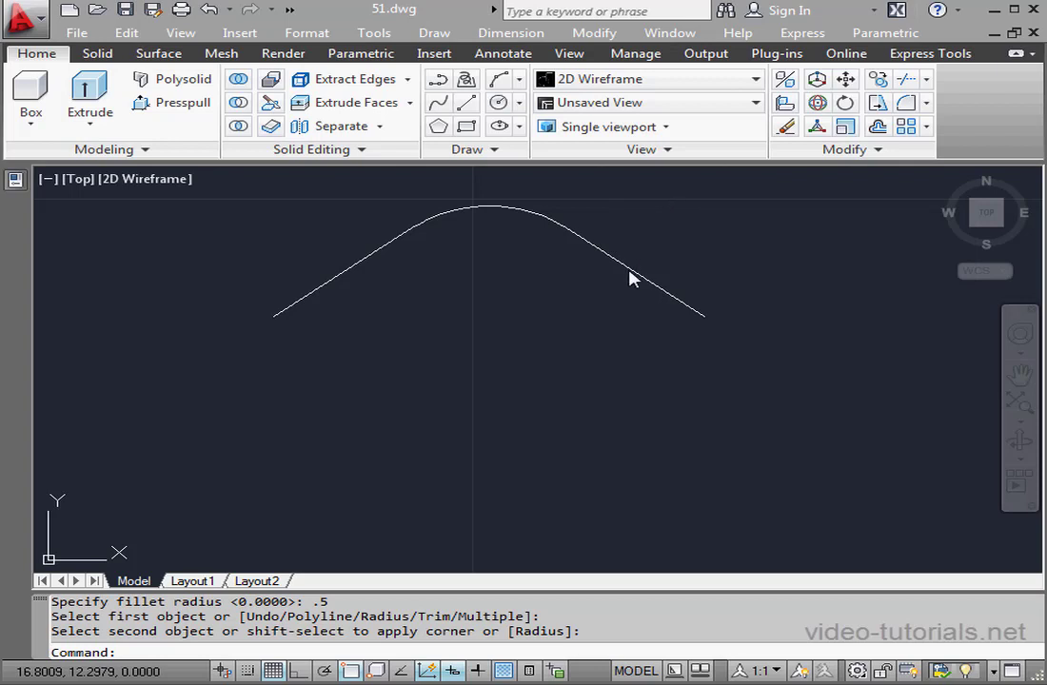
left_click(541, 217)
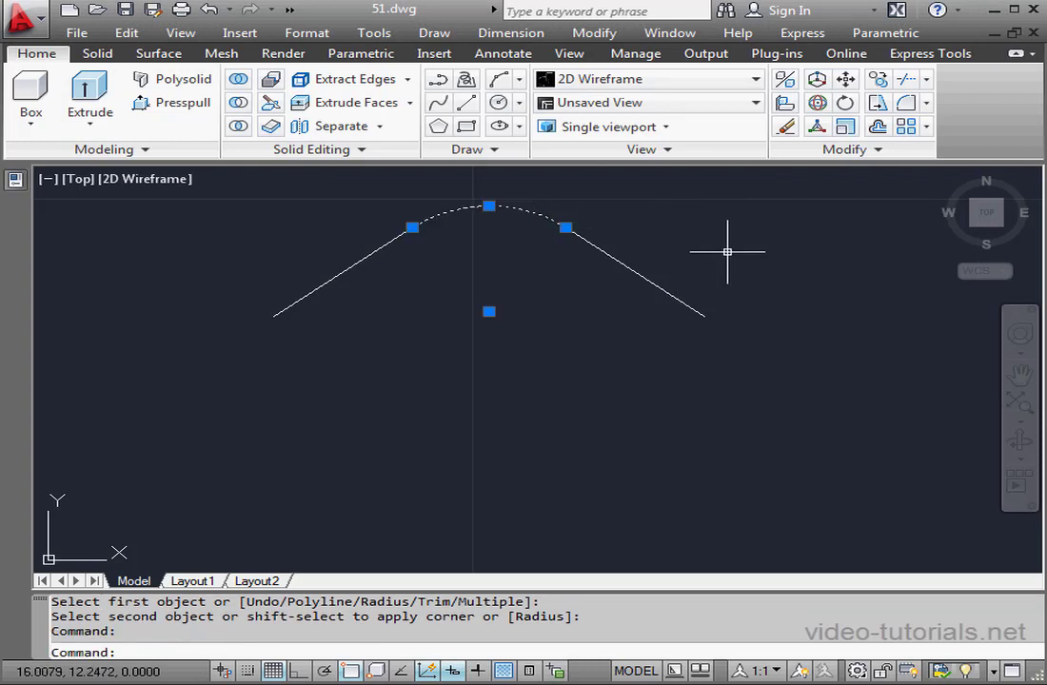
left_click(650, 280)
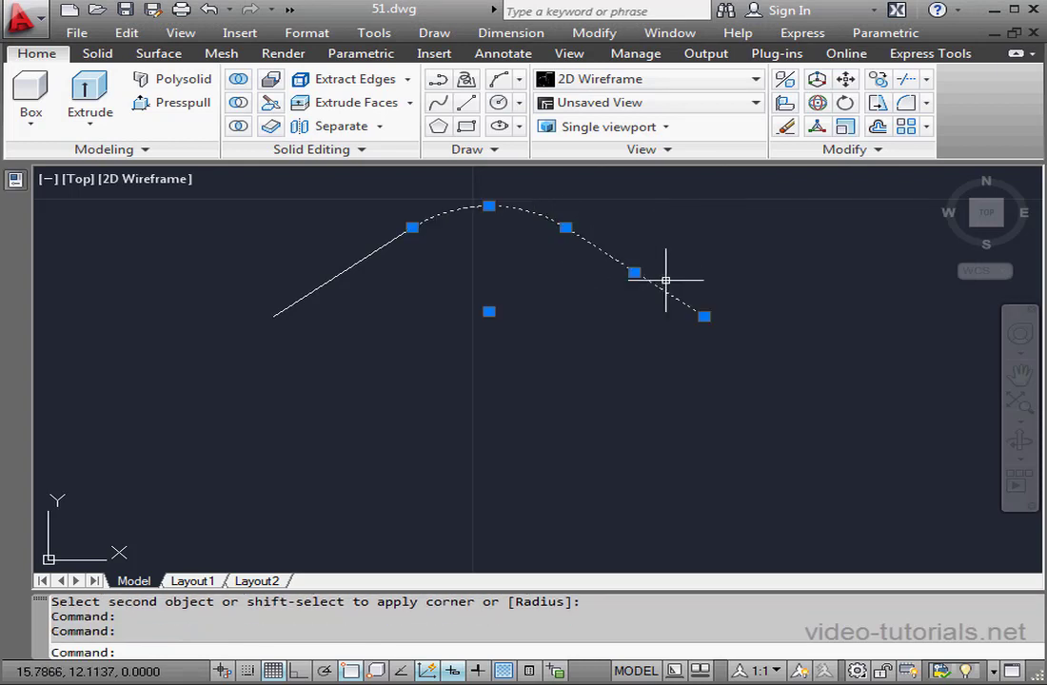
left_click(877, 79)
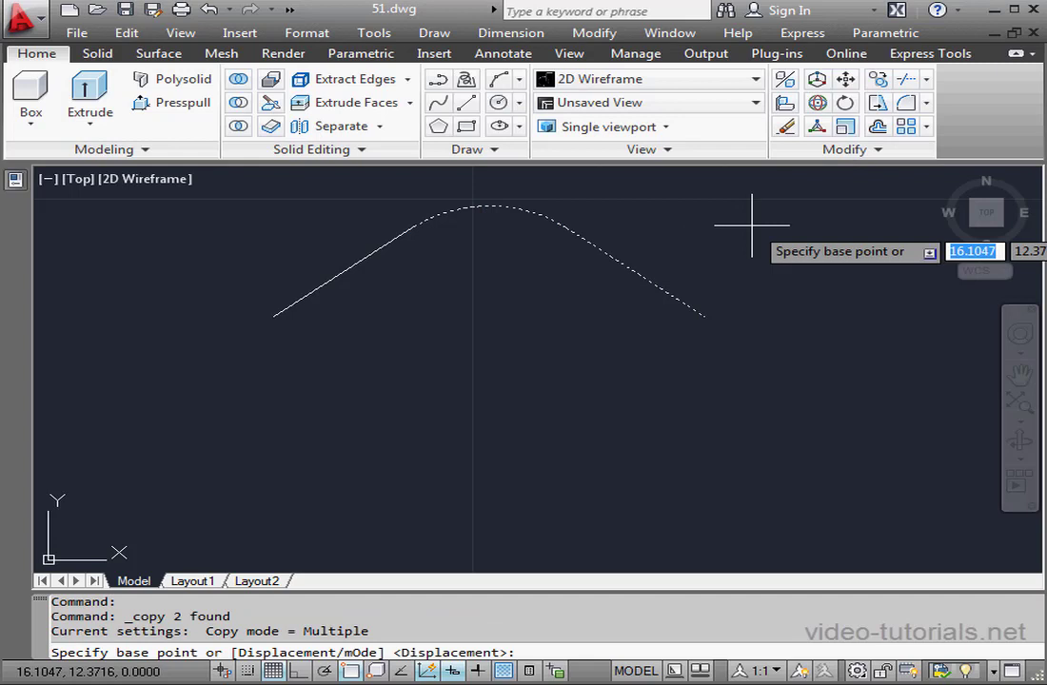
left_click(566, 228)
left_click(743, 428)
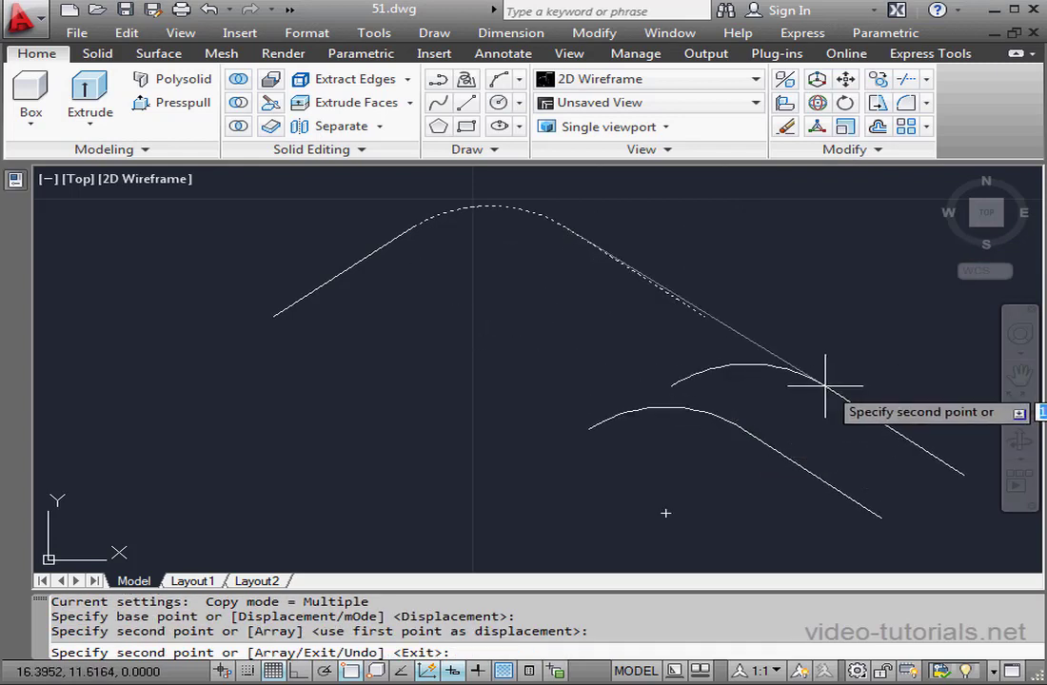
right_click(817, 390)
left_click(855, 396)
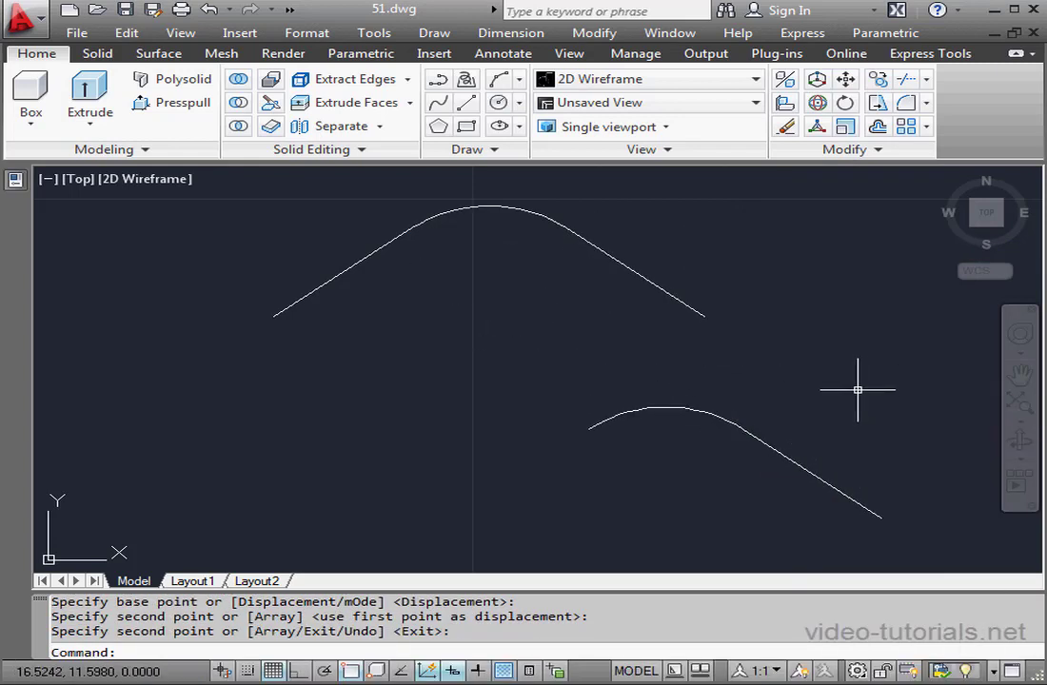
- Draw a two-point spline over the copied line, from the copied arc's right endpoint to the line's lower end
left_click(438, 102)
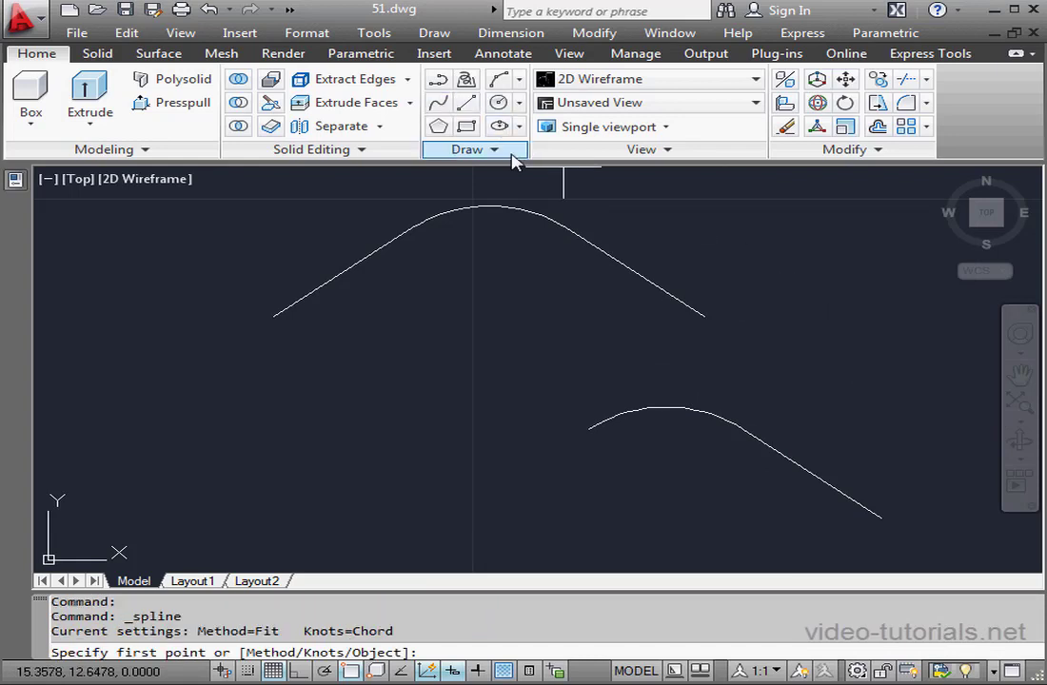
left_click(738, 427)
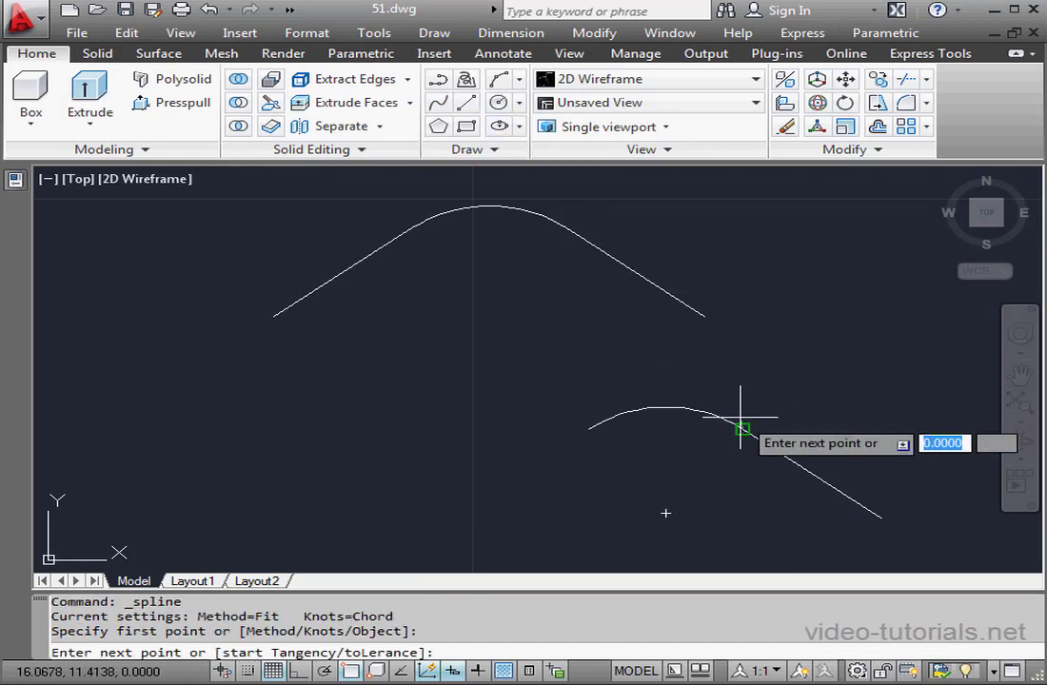
left_click(881, 518)
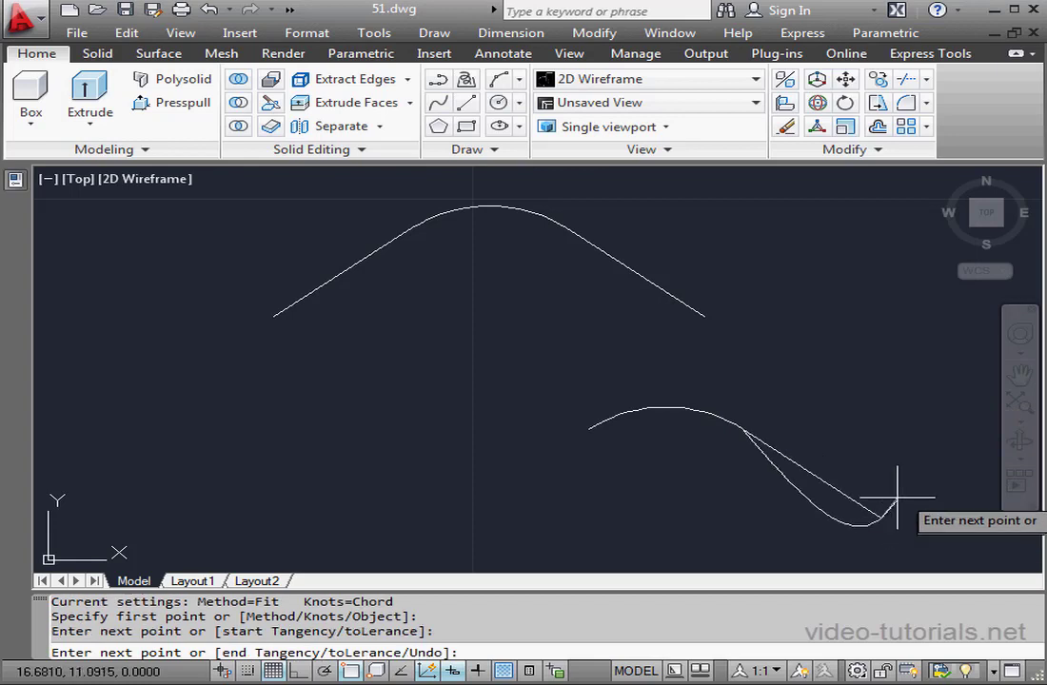
right_click(902, 474)
left_click(957, 192)
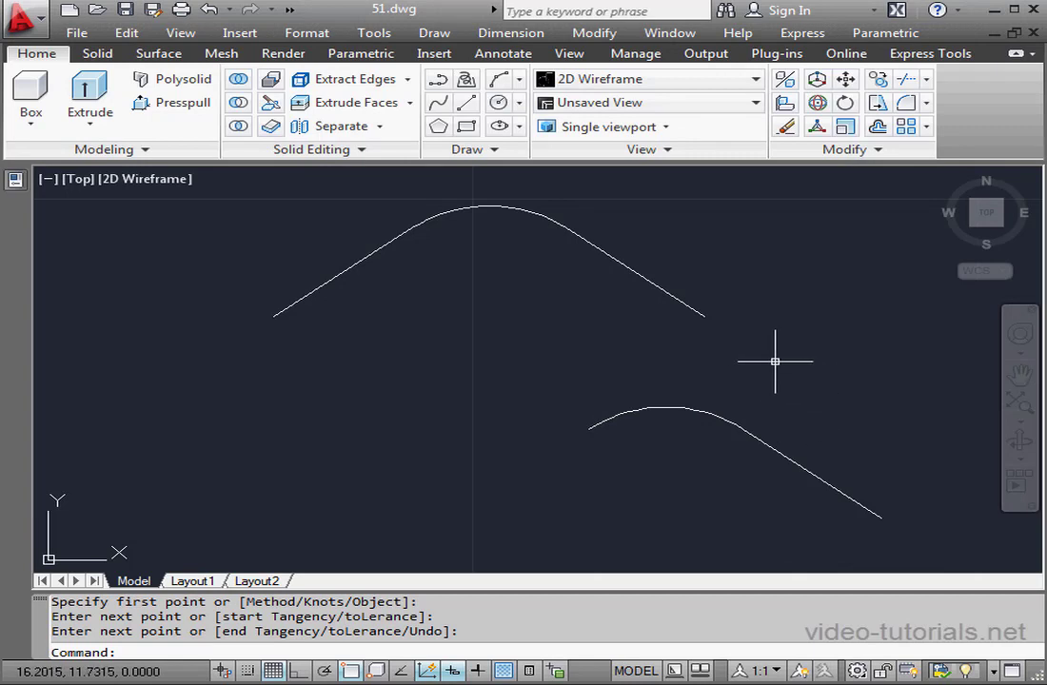
- Apply a Smooth geometric constraint between the two-point spline and the copied arc
left_click(377, 55)
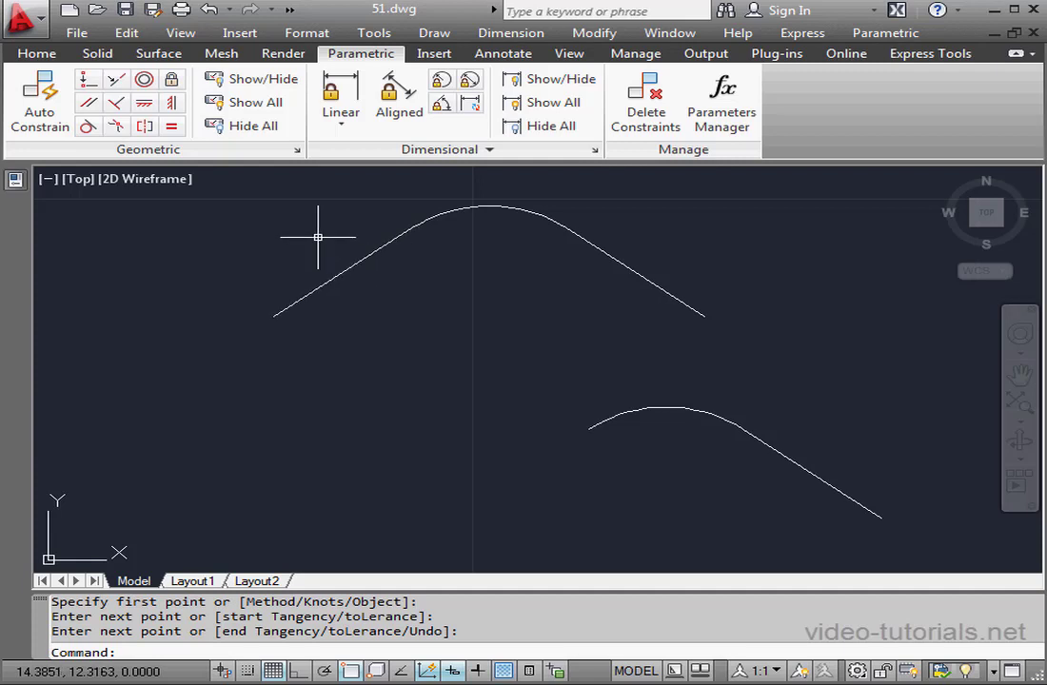
left_click(117, 125)
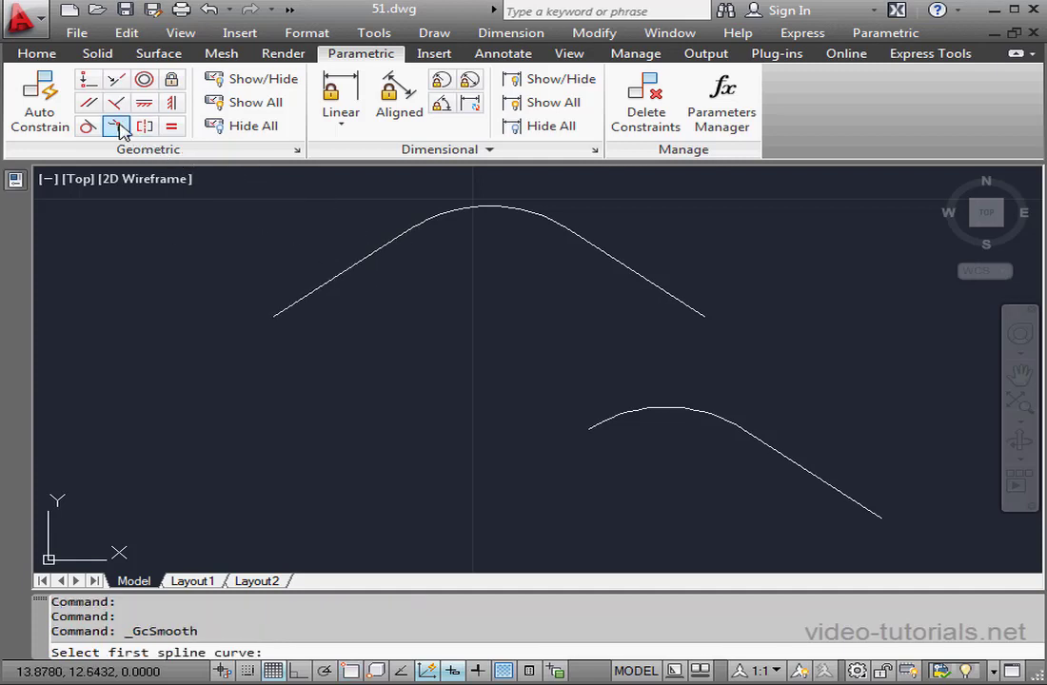
left_click(763, 441)
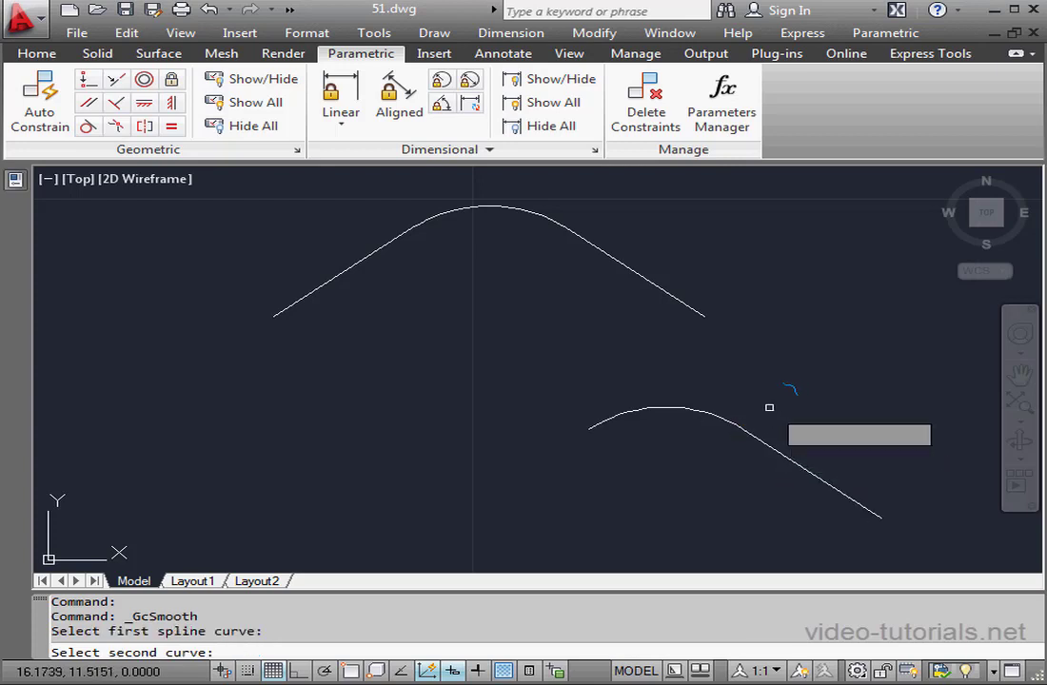
left_click(722, 416)
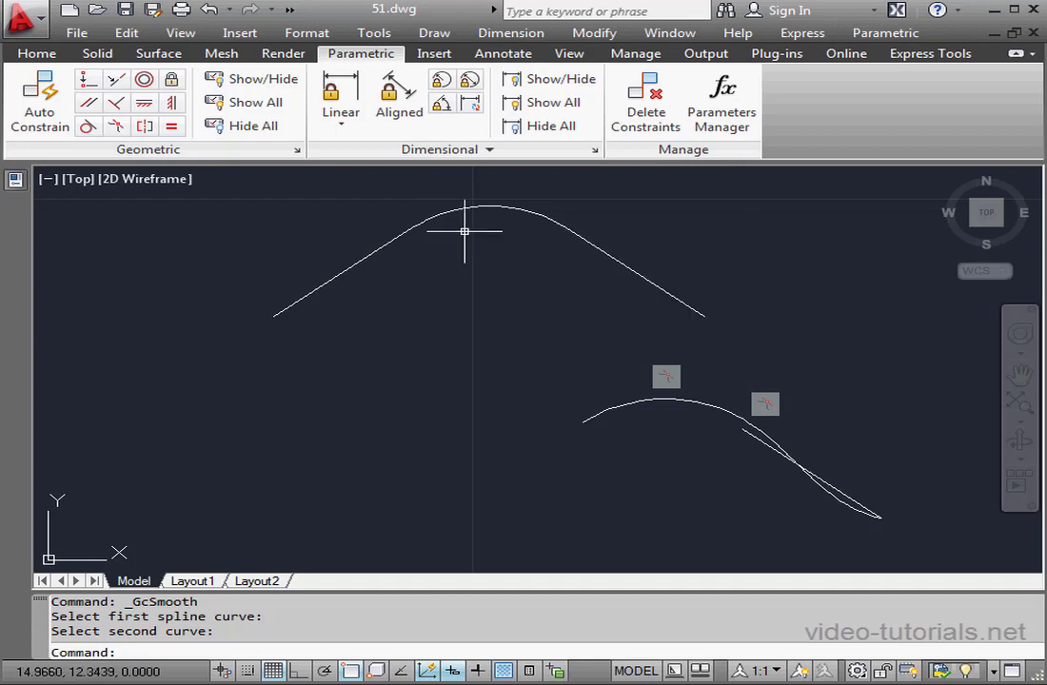
- Draw a fit spline over the original filleted profile from left to right, through the endpoints and midpoints of both lines and the arc
left_click(38, 54)
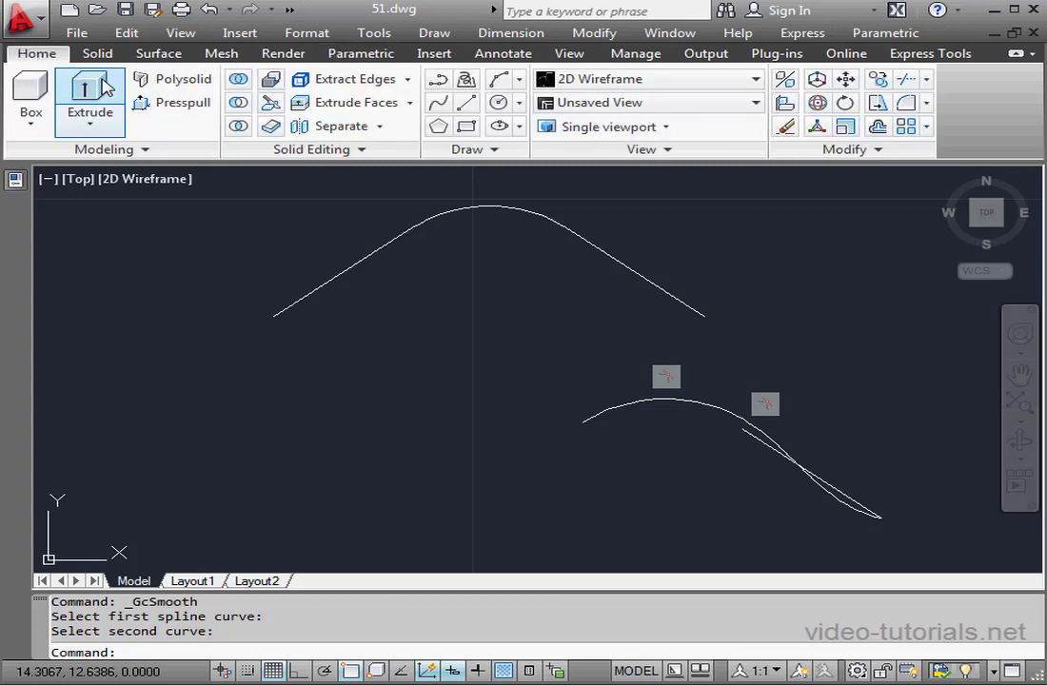
left_click(438, 105)
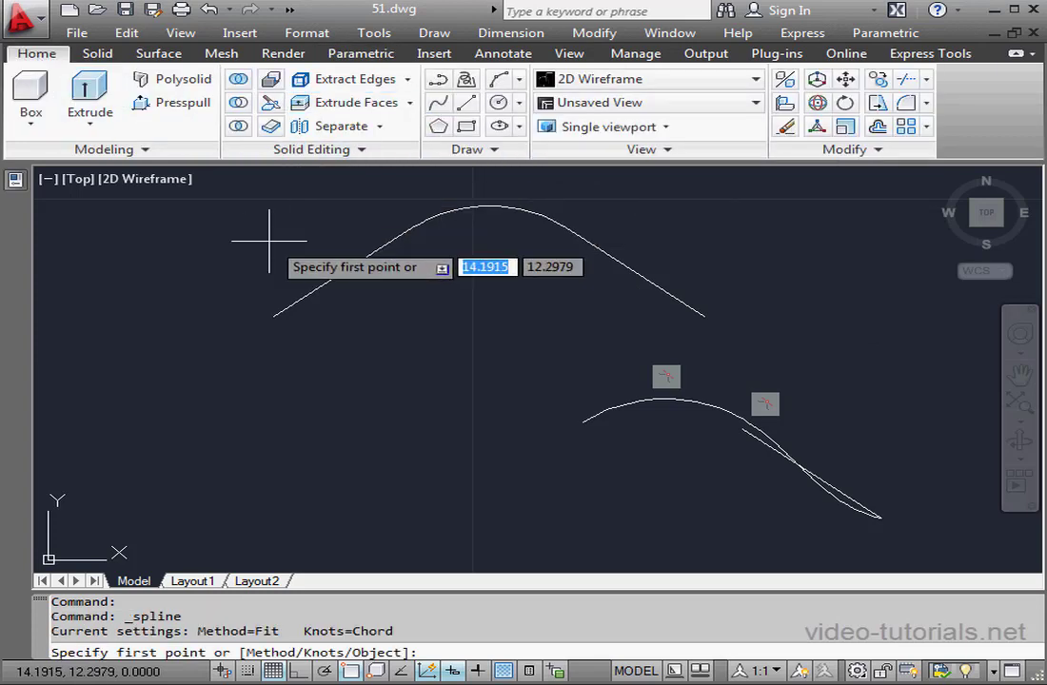
left_click(274, 315)
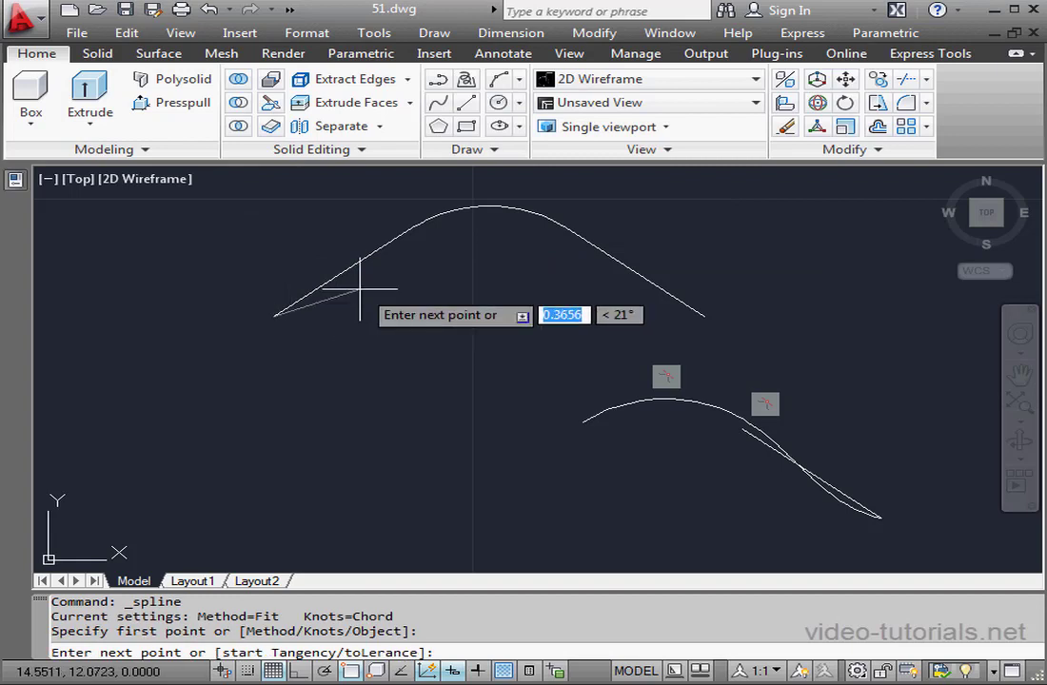
left_click(343, 273)
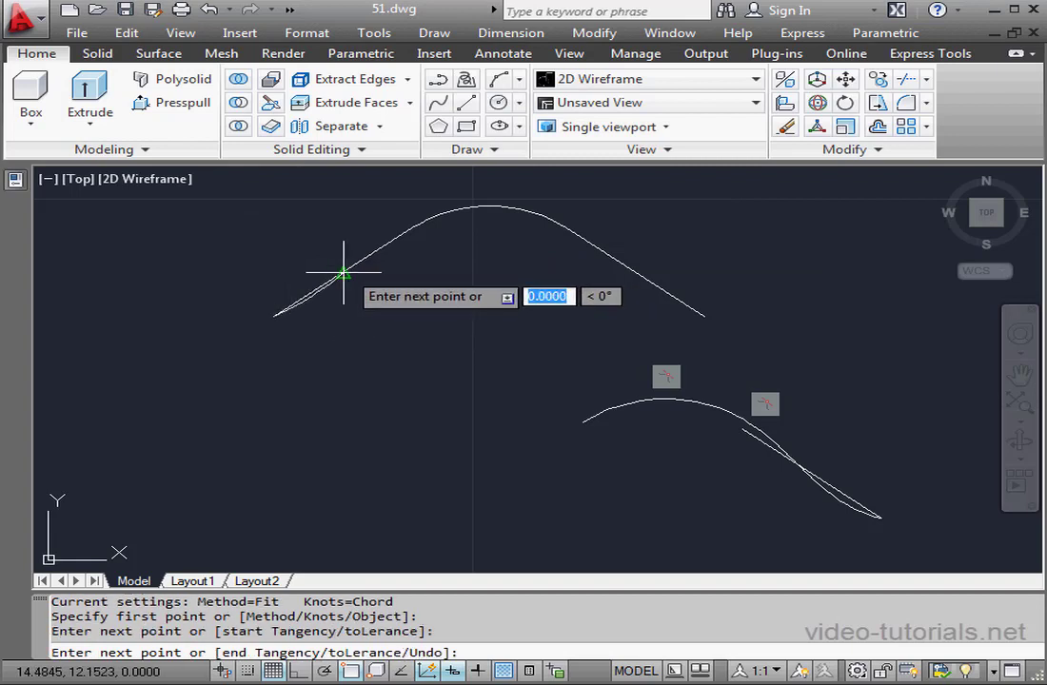
left_click(424, 222)
left_click(488, 207)
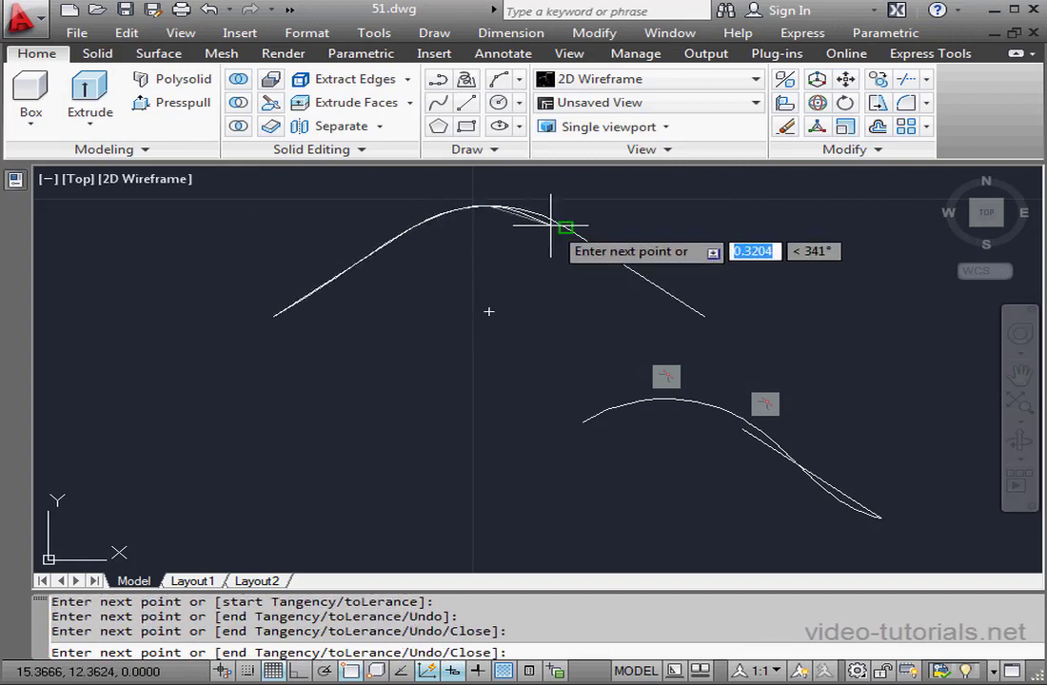
left_click(566, 227)
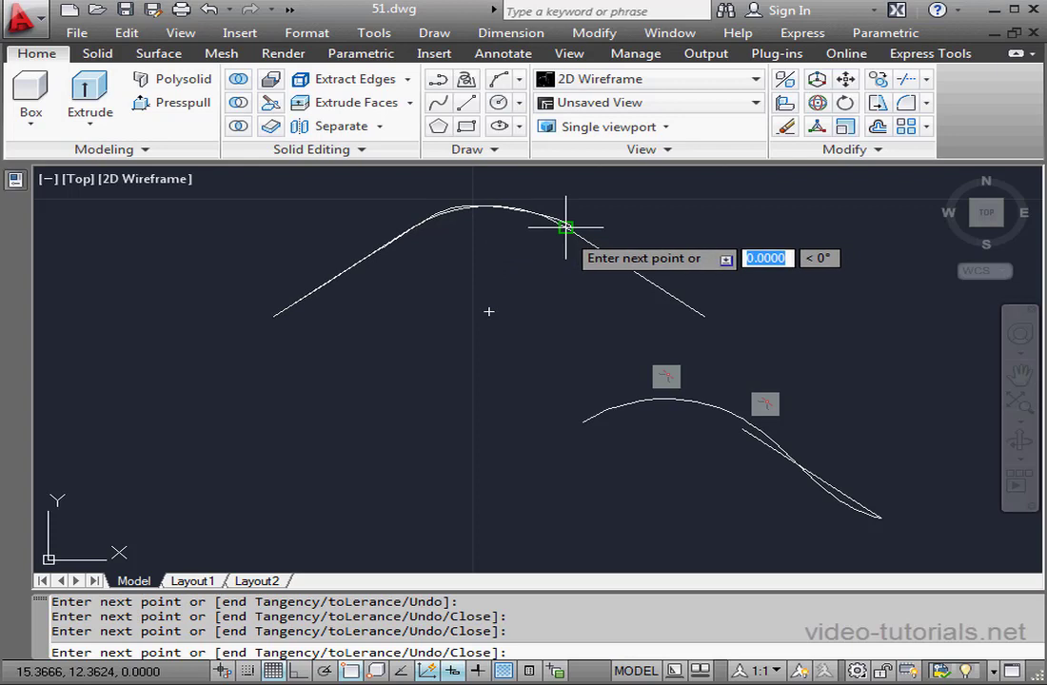
left_click(635, 281)
left_click(703, 317)
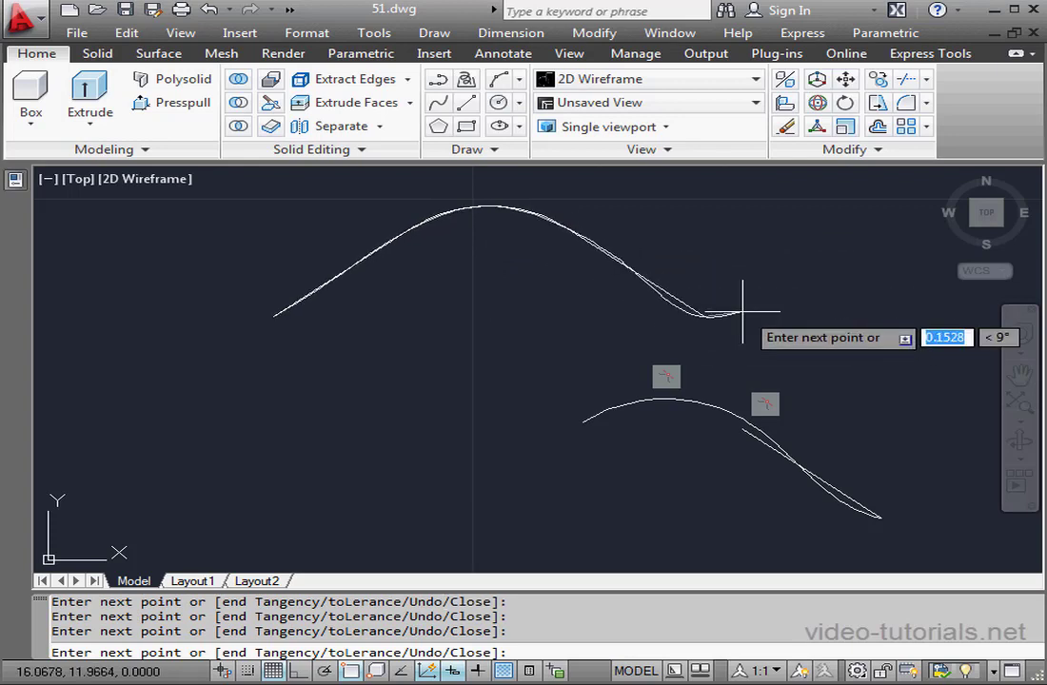
right_click(741, 312)
left_click(821, 325)
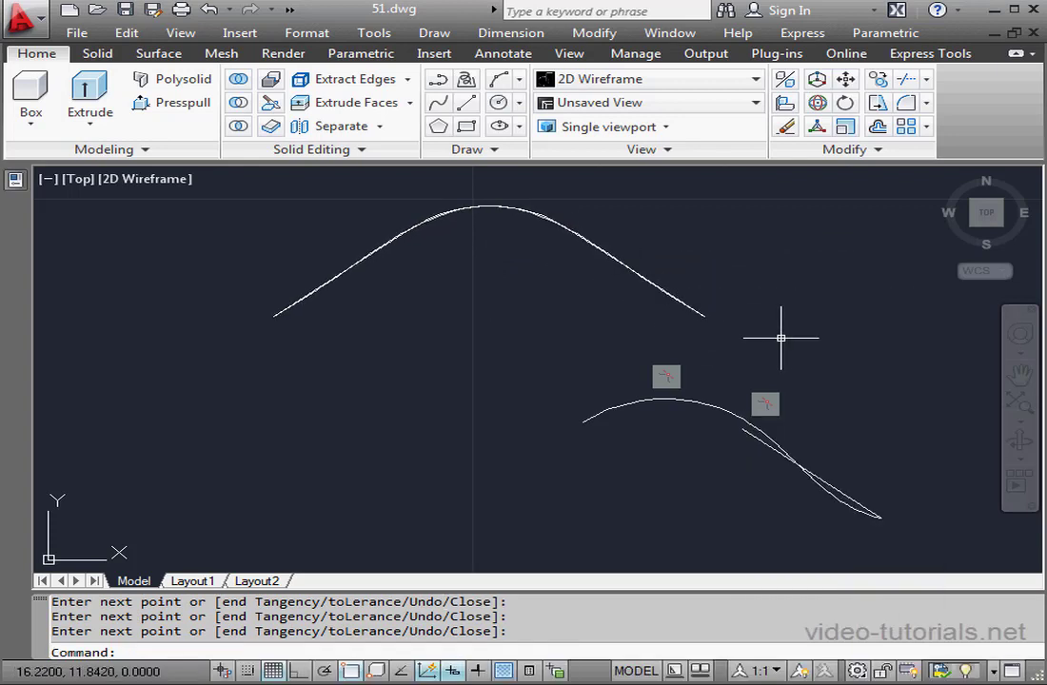
- Move the seven-point spline off the filleted profile to the empty area below and left of it
scroll(599, 297, "up", 5)
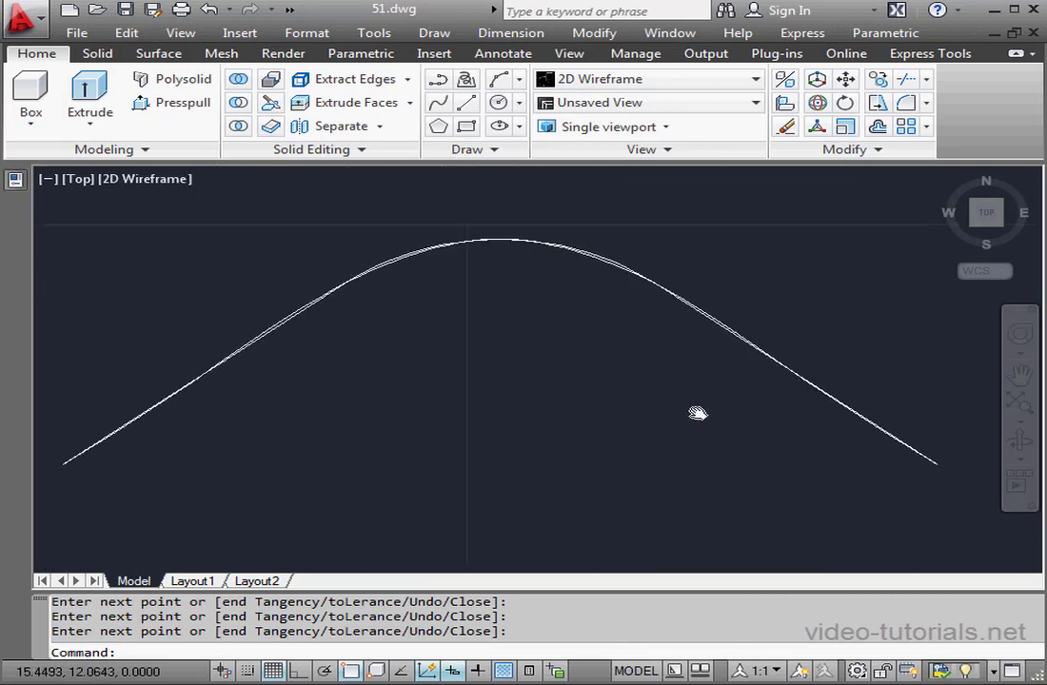
middle_click_drag(698, 414, 796, 378)
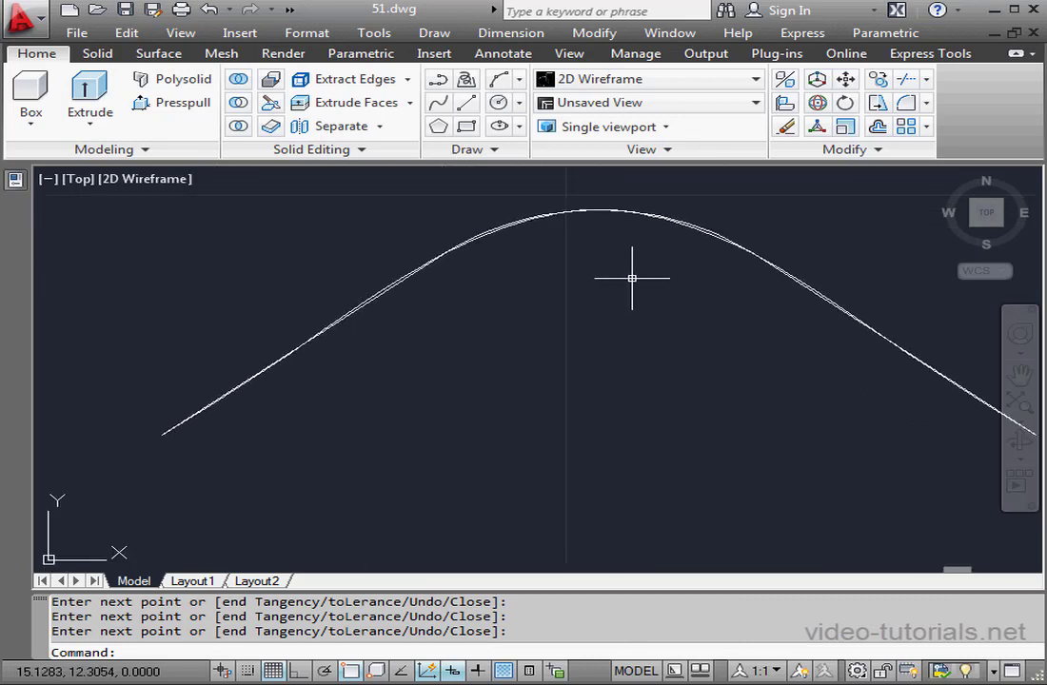
left_click(411, 277)
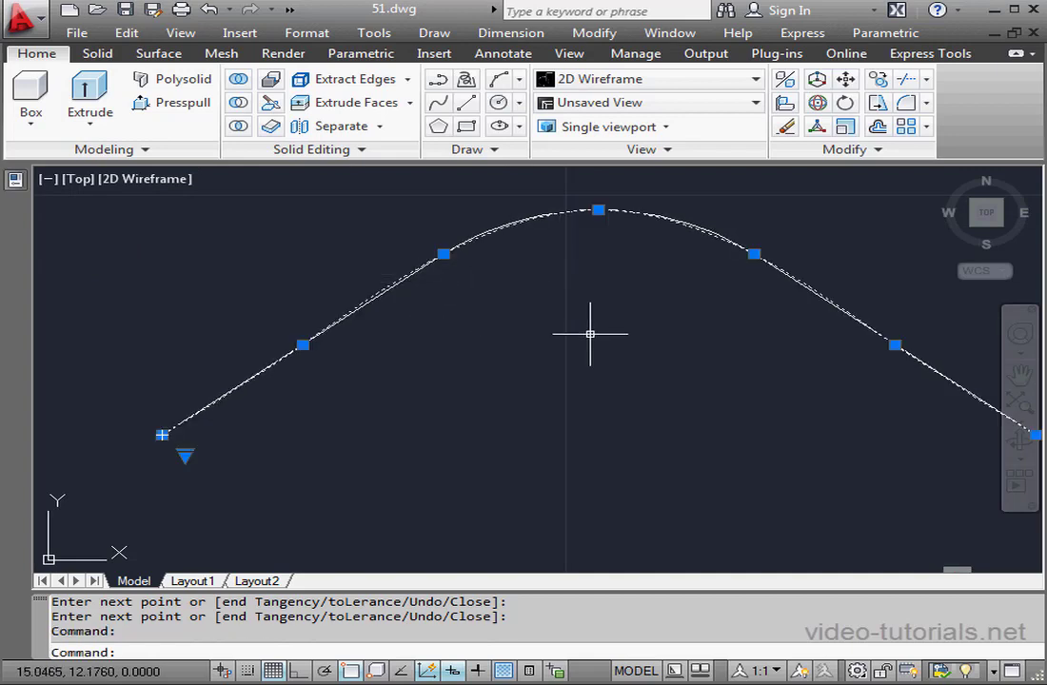
scroll(591, 334, "down", 2)
middle_click_drag(664, 366, 627, 276)
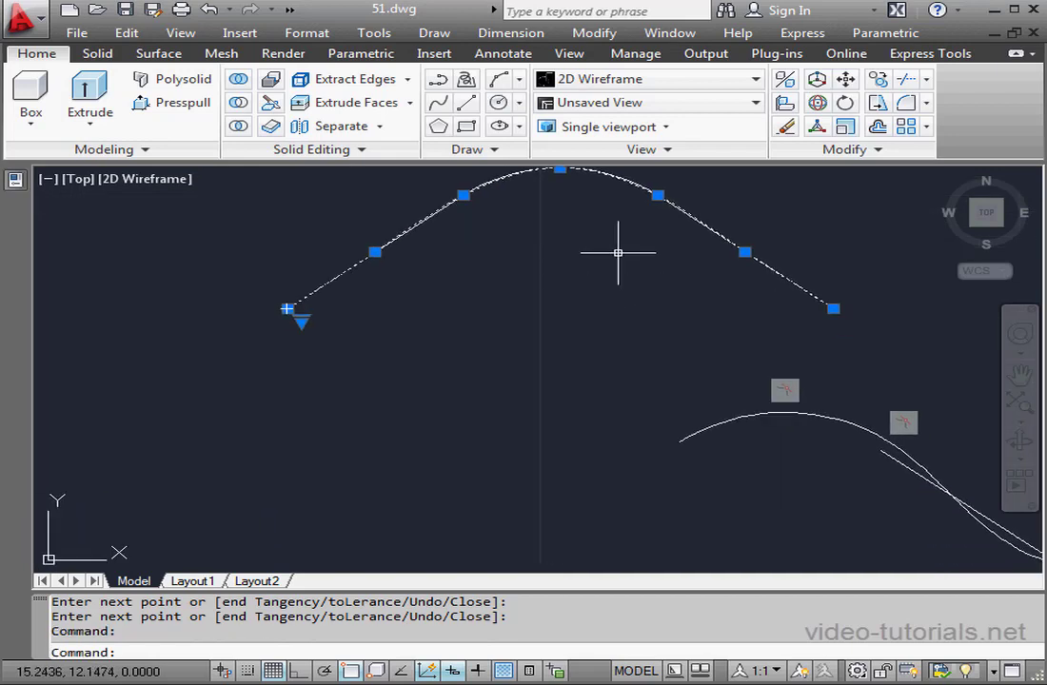
left_click_drag(621, 178, 452, 370)
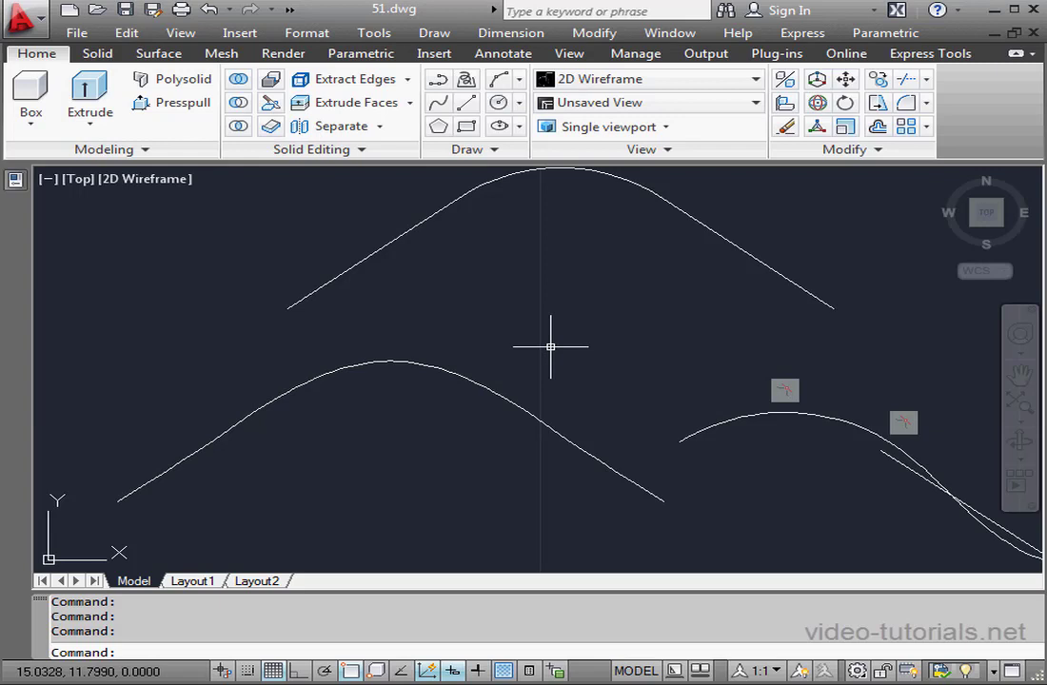
- Extrude the filleted line-arc profile, the seven-point spline, the copied arc and its two-point spline in Surface mode to a height of 1
left_click(89, 100)
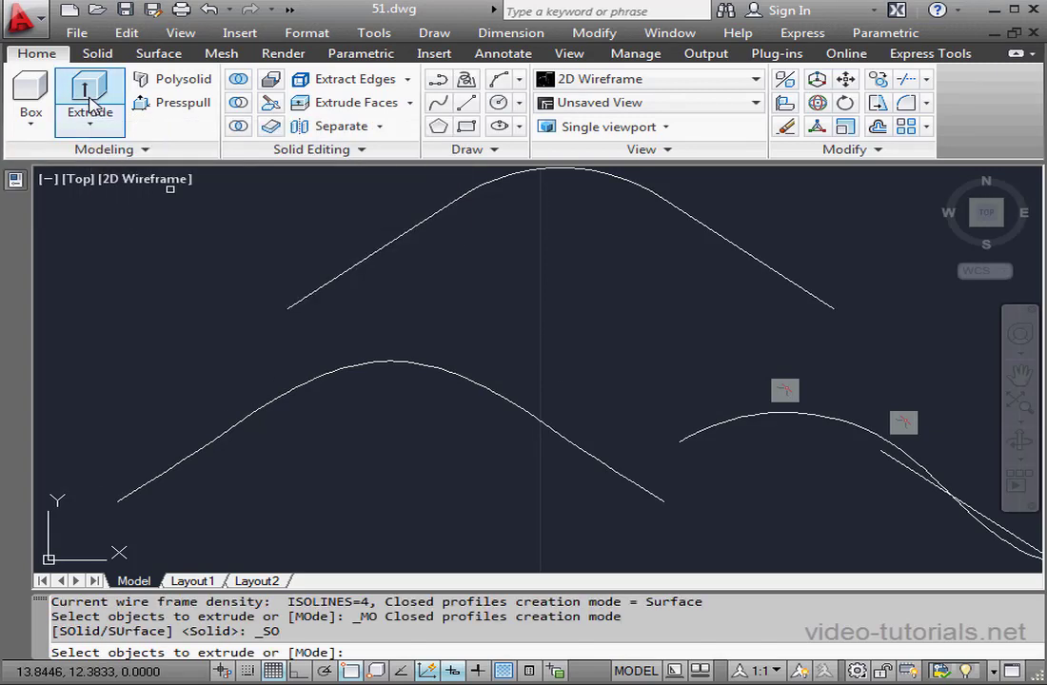
left_click(812, 237)
left_click(263, 434)
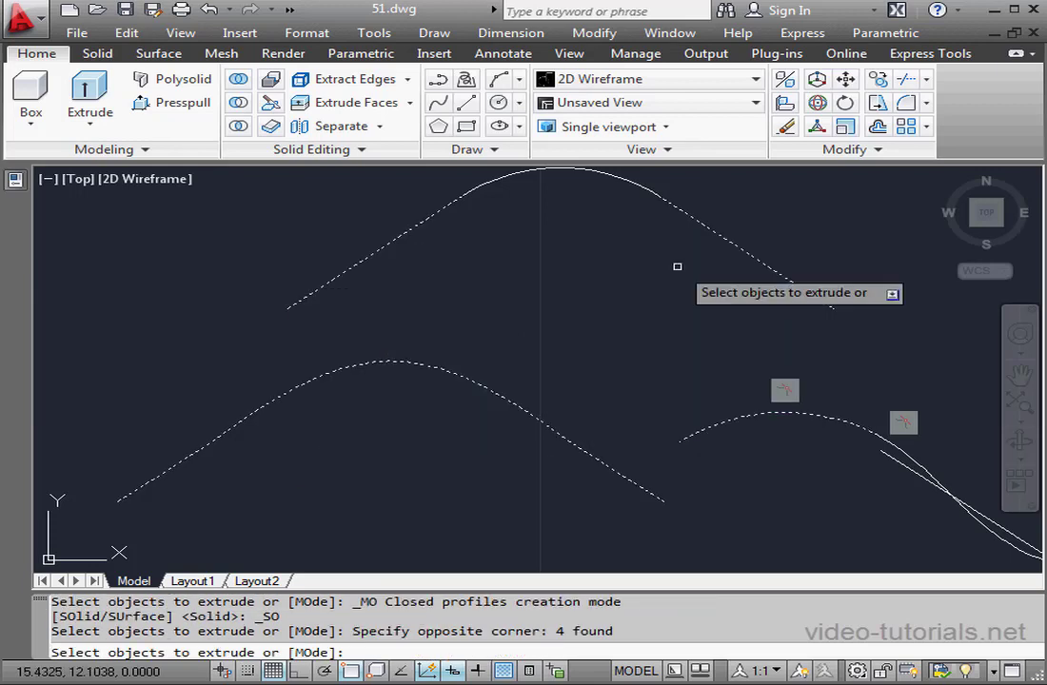
left_click(654, 195)
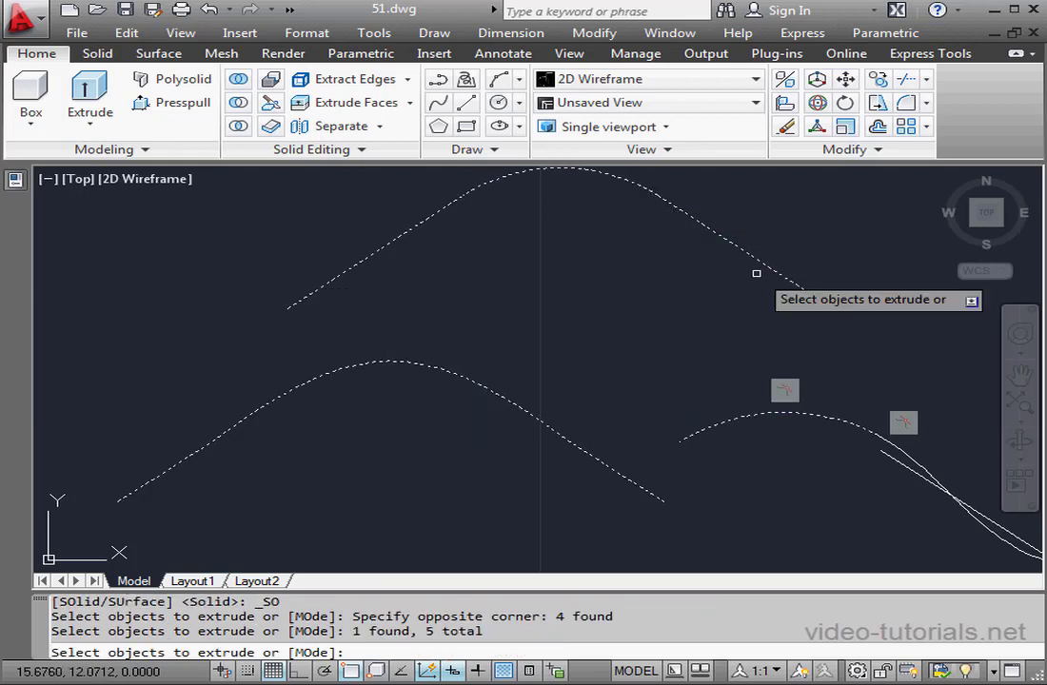
left_click(917, 461)
right_click(570, 327)
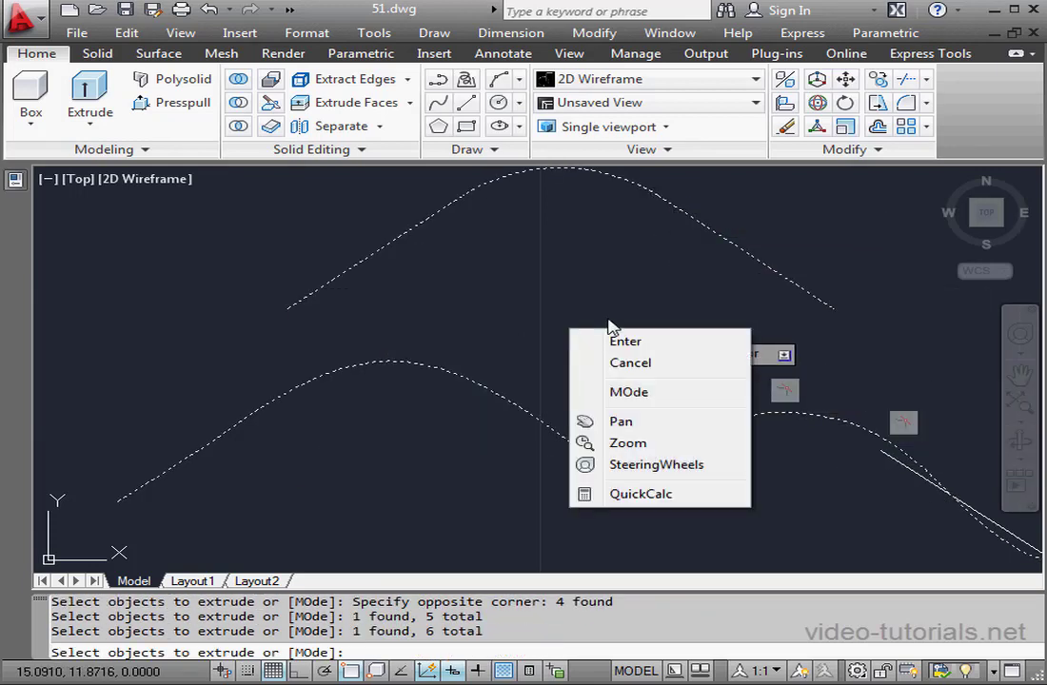
left_click(651, 392)
left_click(702, 459)
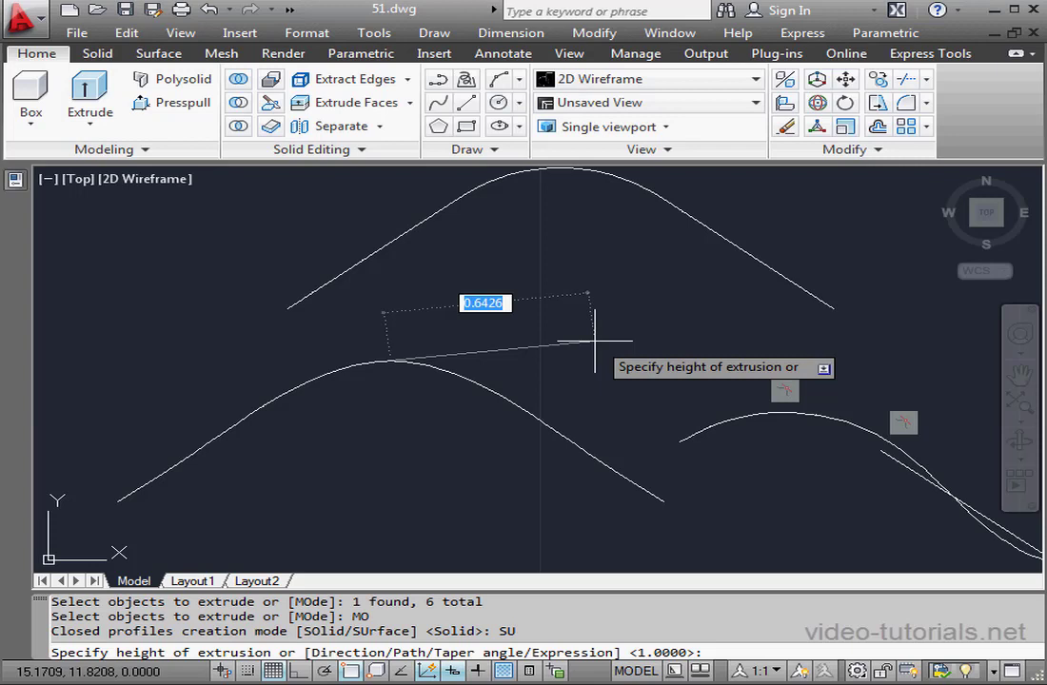
type("1")
key("Return")
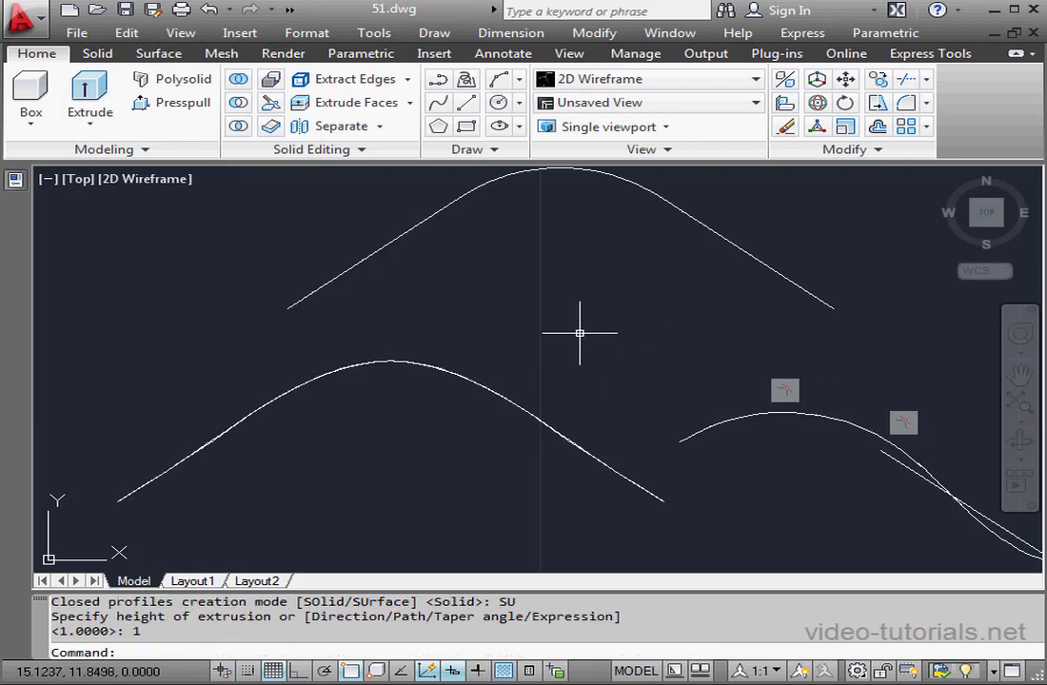
- Display the extruded surfaces in the home 3D view with the Realistic visual style and apply zebra analysis to all of them
left_click(945, 181)
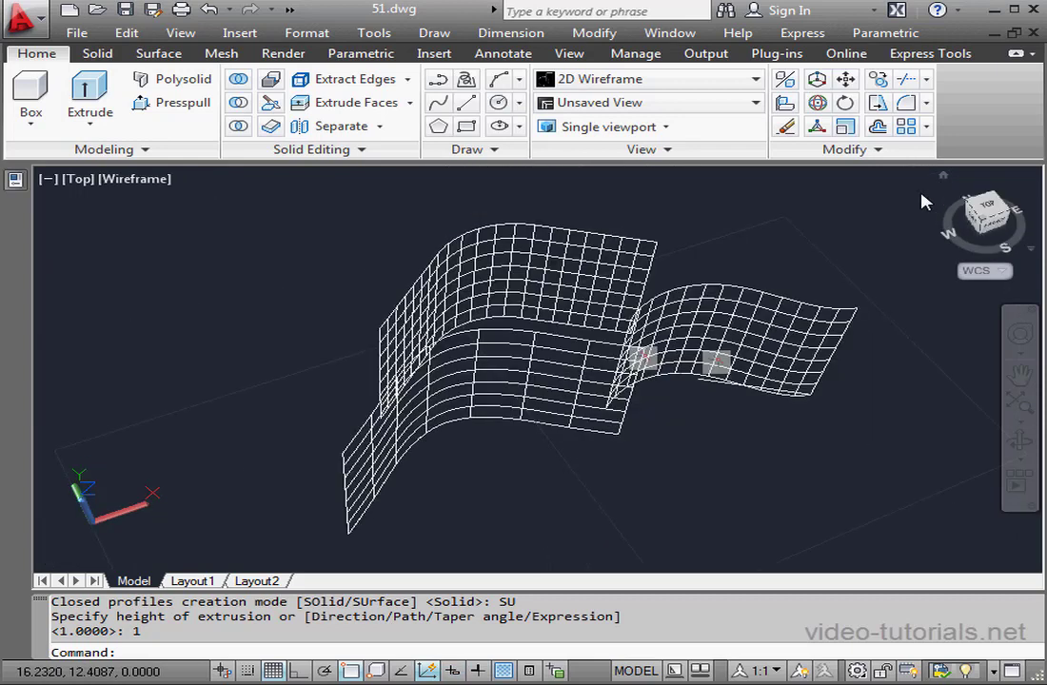
left_click(757, 86)
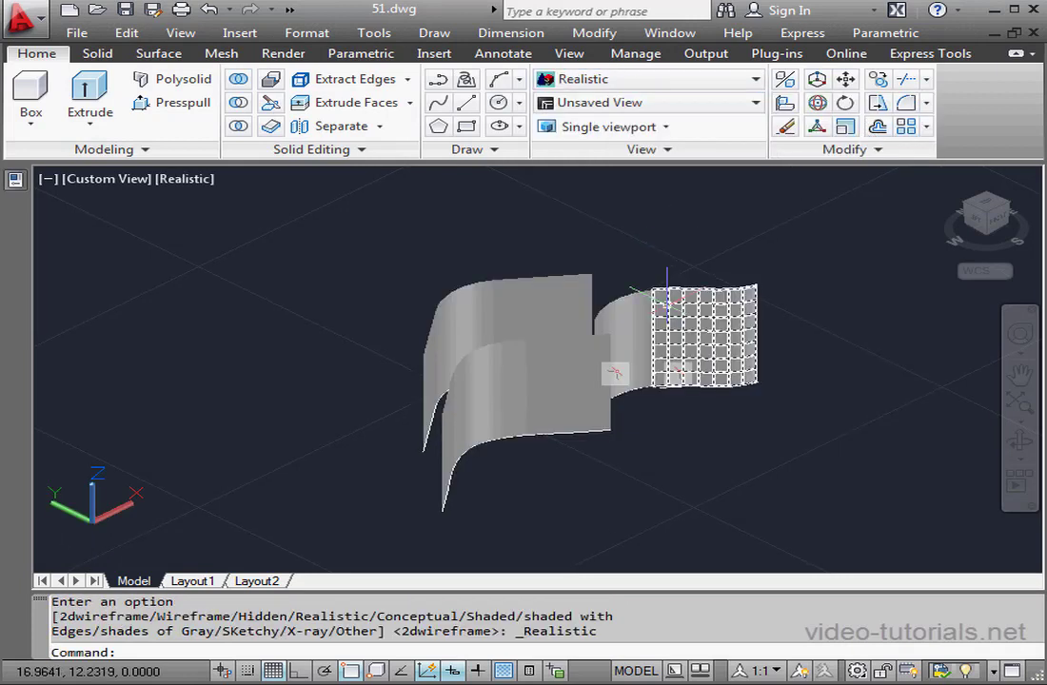
left_click(158, 53)
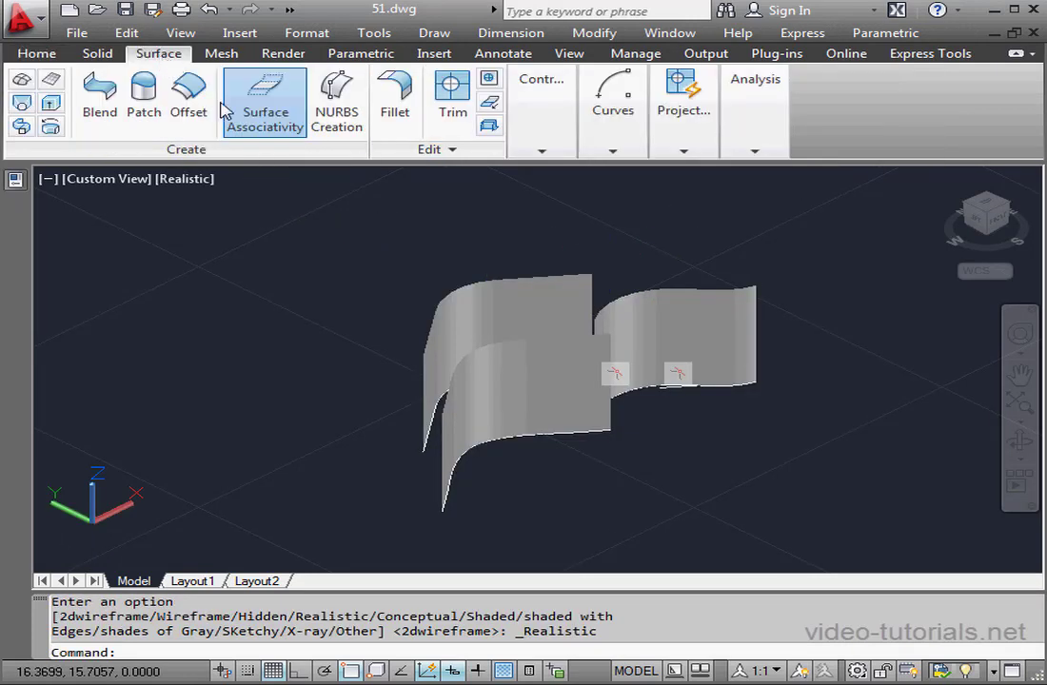
left_click(754, 152)
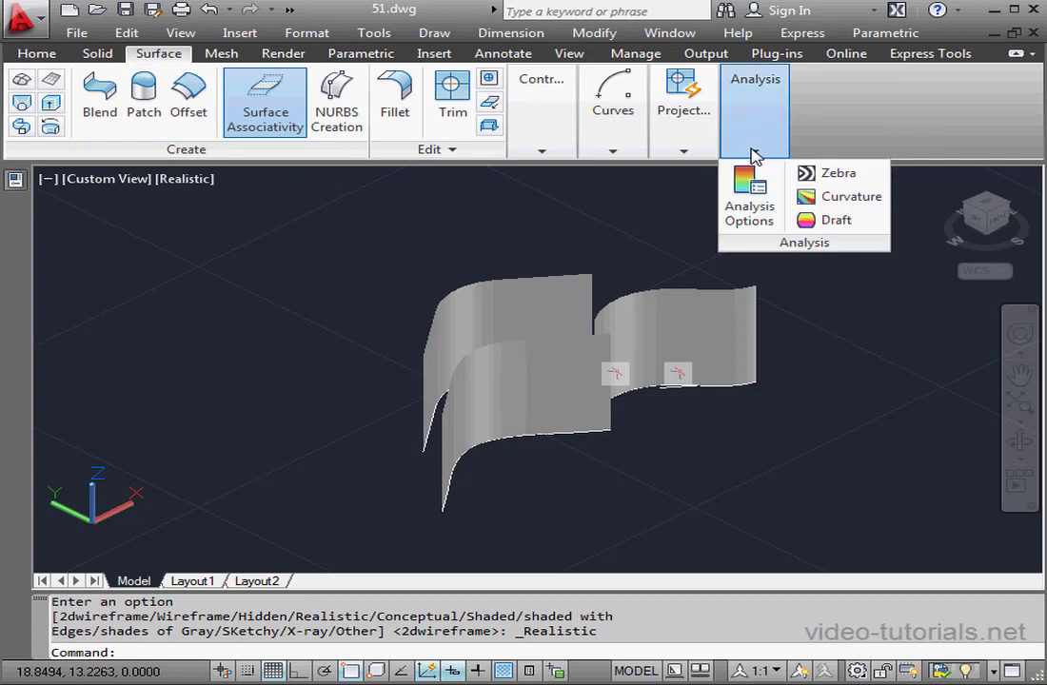
left_click(753, 213)
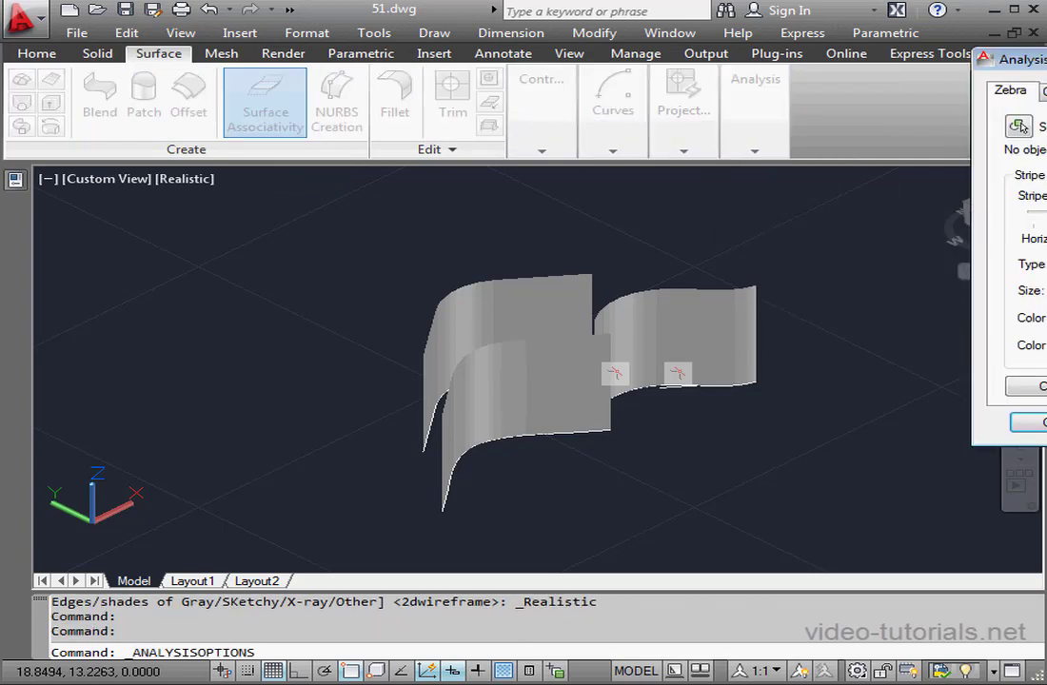
left_click_drag(1009, 60, 913, 99)
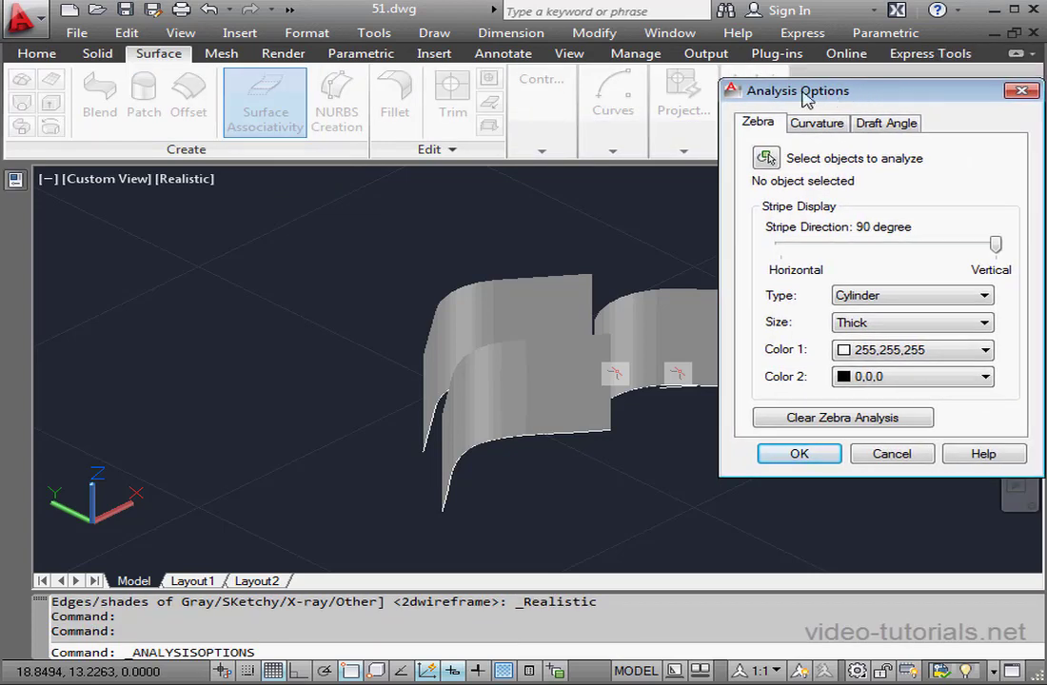
left_click(768, 158)
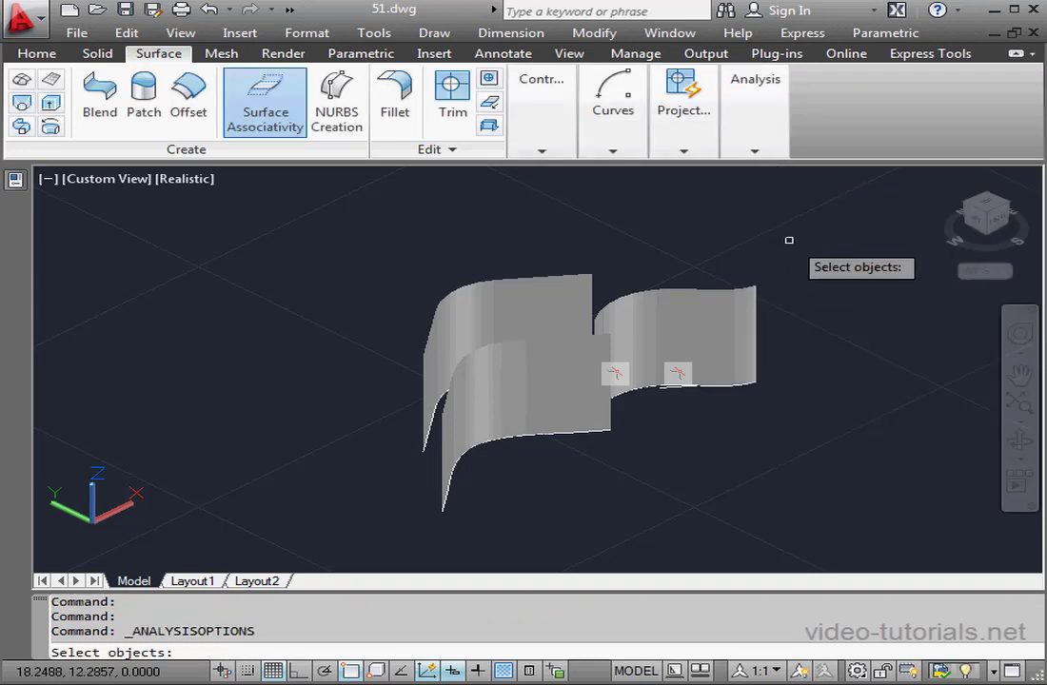
left_click(790, 240)
left_click(349, 464)
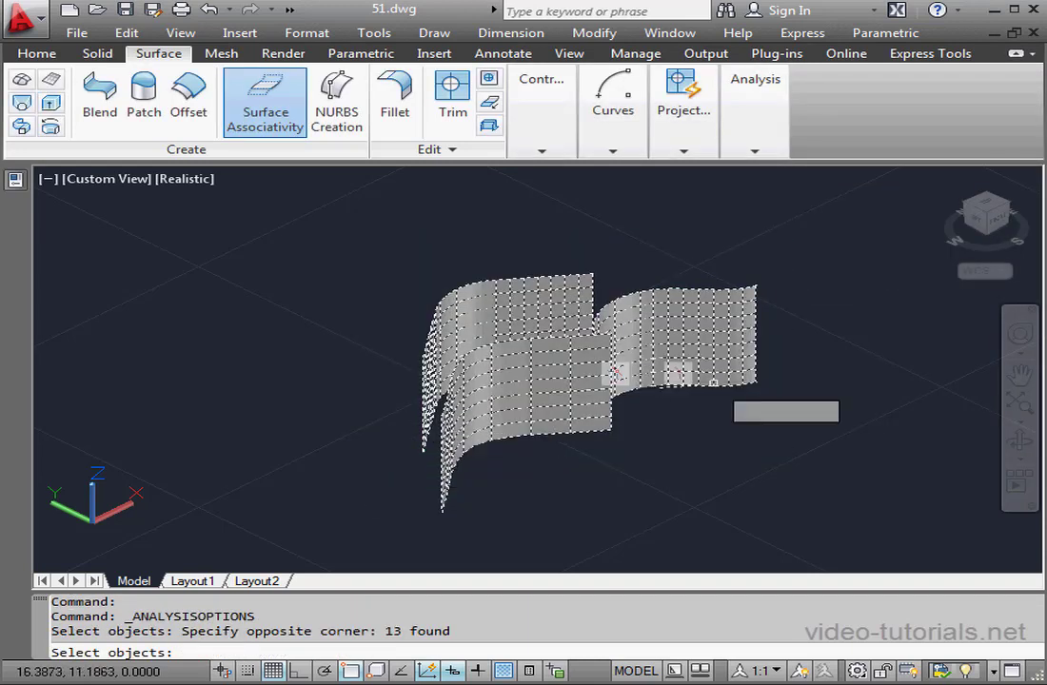
middle_click_drag(726, 423, 488, 406)
key("Return")
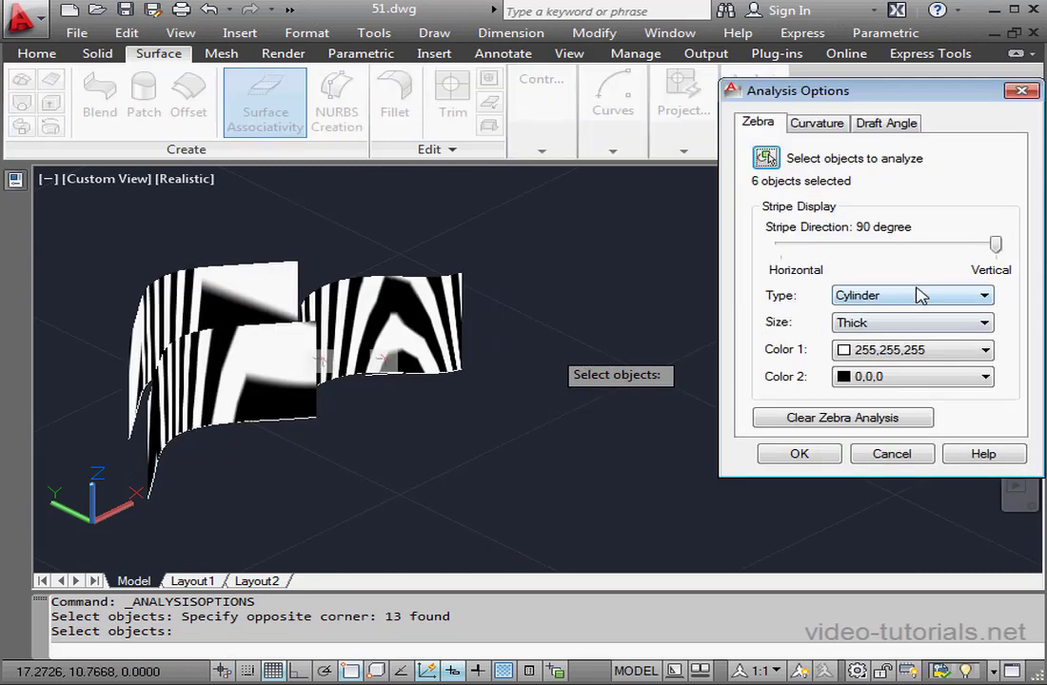
- Set the zebra analysis type to Chrome Ball and the stripe size to Thin
left_click(922, 297)
left_click(903, 318)
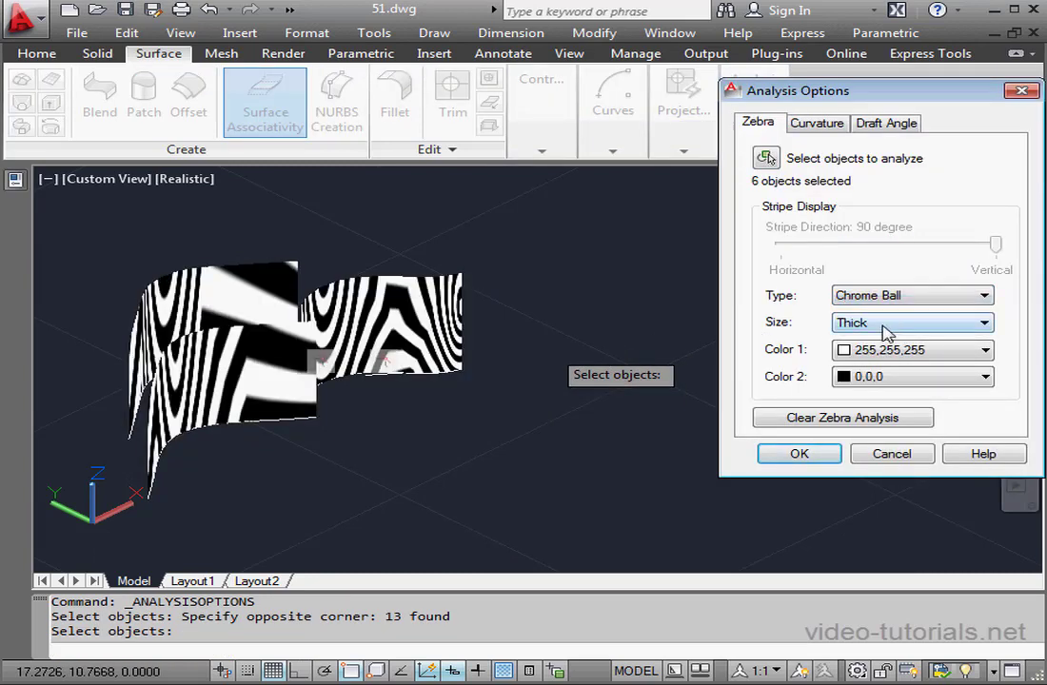
left_click(891, 329)
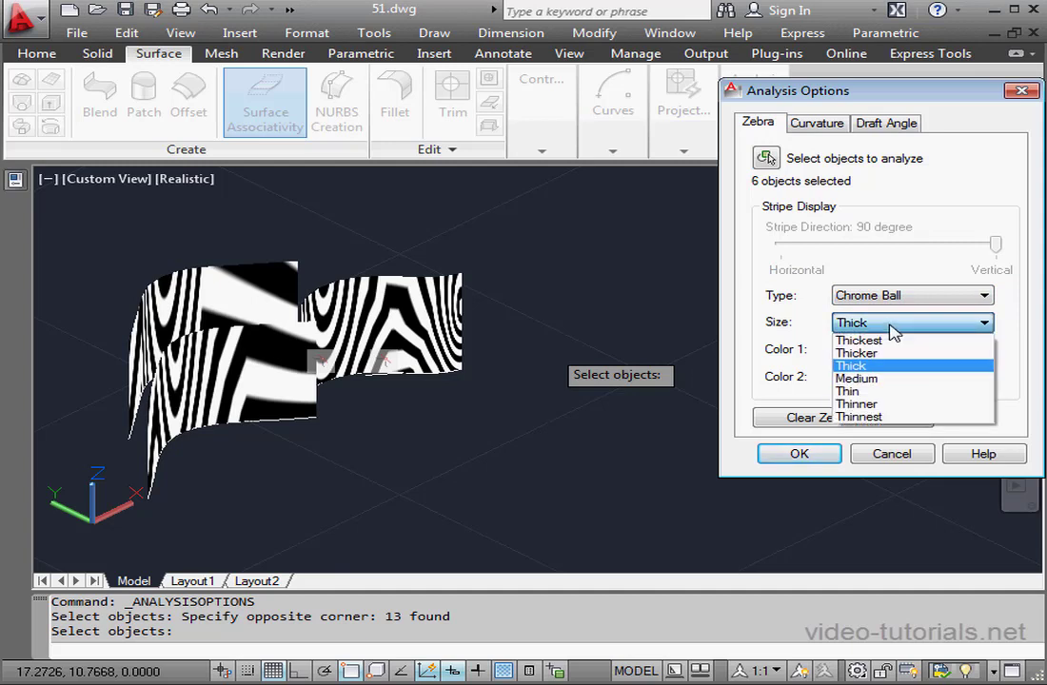
left_click(881, 391)
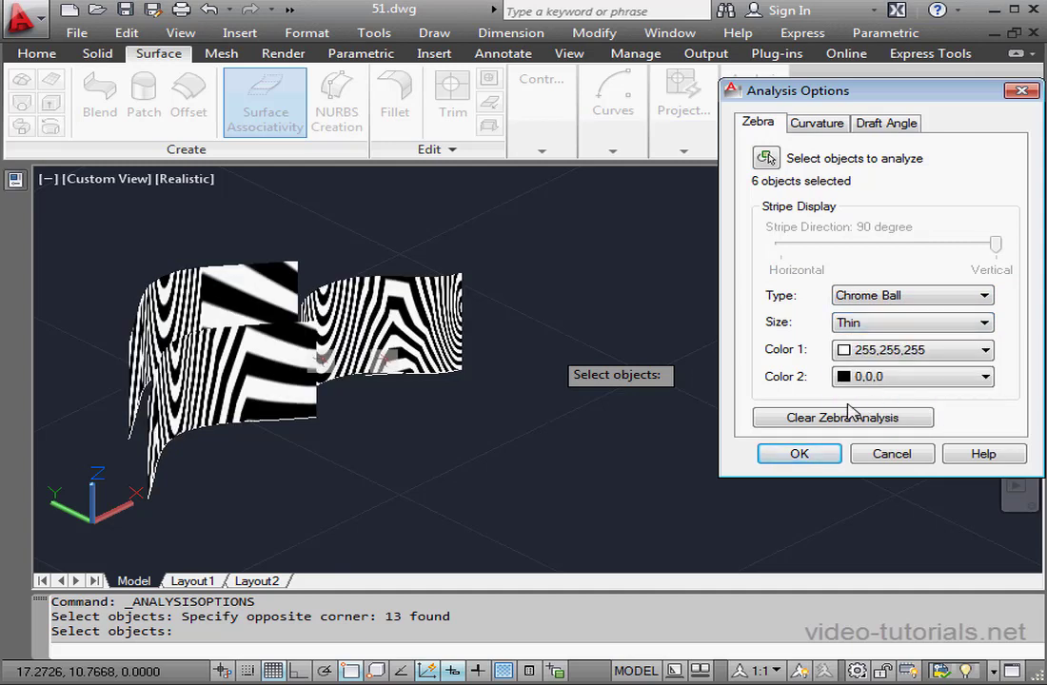
left_click(798, 454)
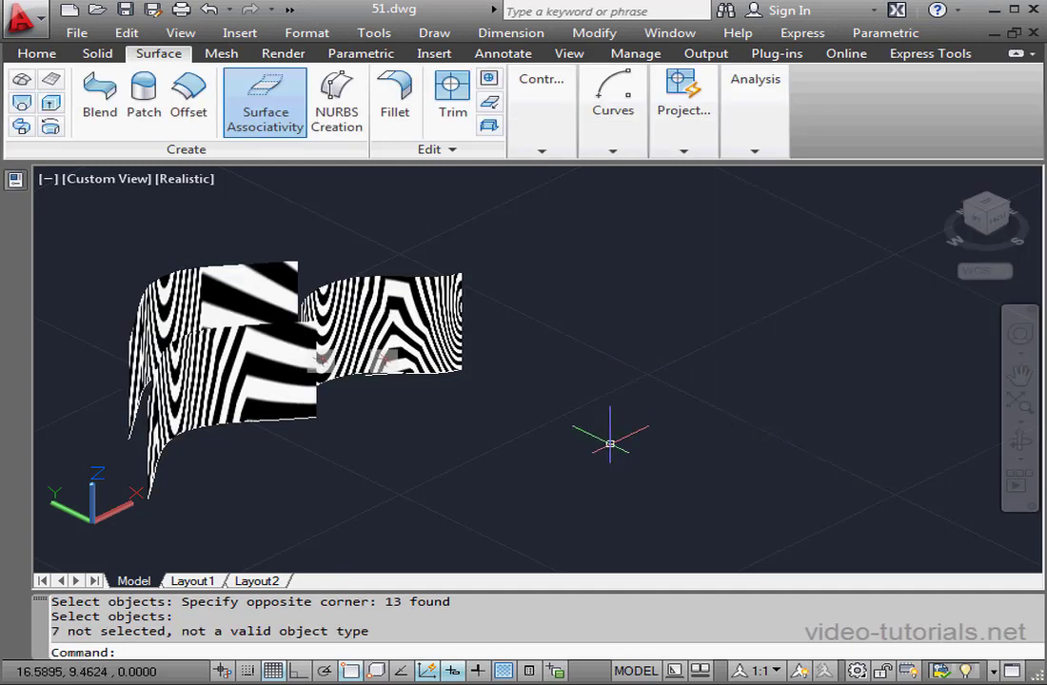
- Examine the zebra stripes on the three extruded shapes from several angles to compare continuity at their joints
middle_click_drag(429, 424, 655, 542, "shift")
scroll(354, 426, "up", 3)
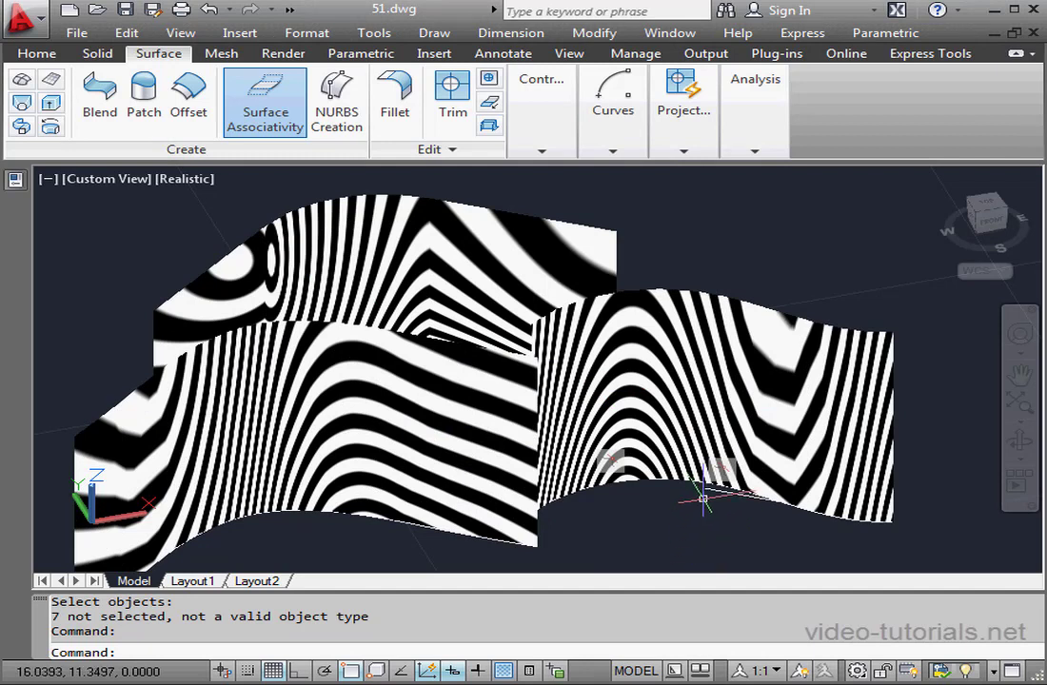
middle_click_drag(706, 495, 675, 508, "shift")
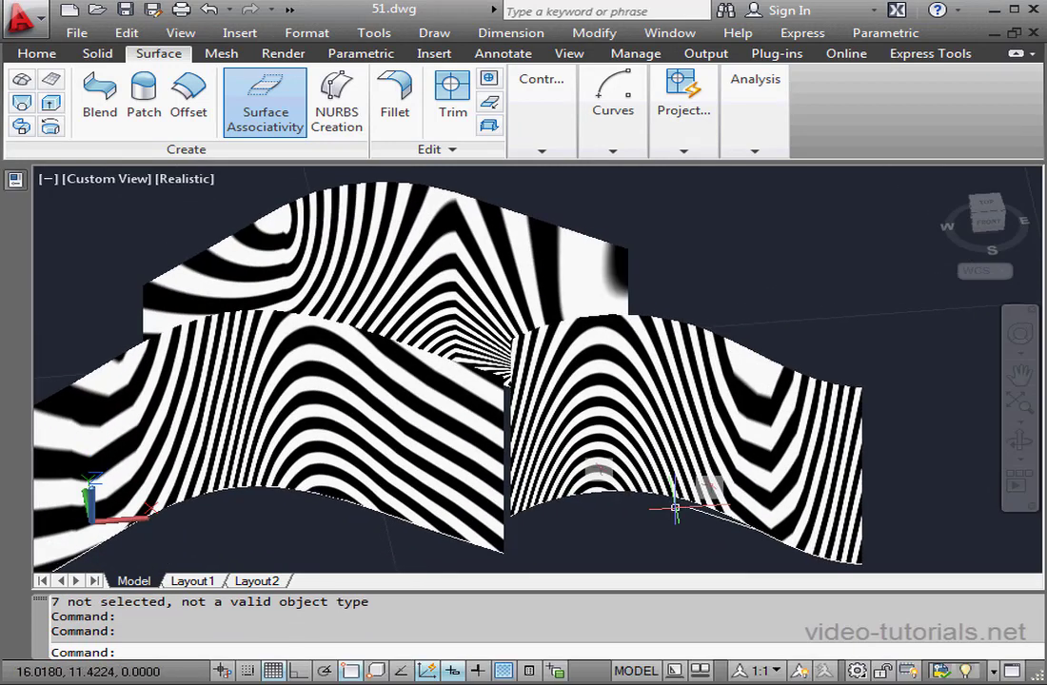